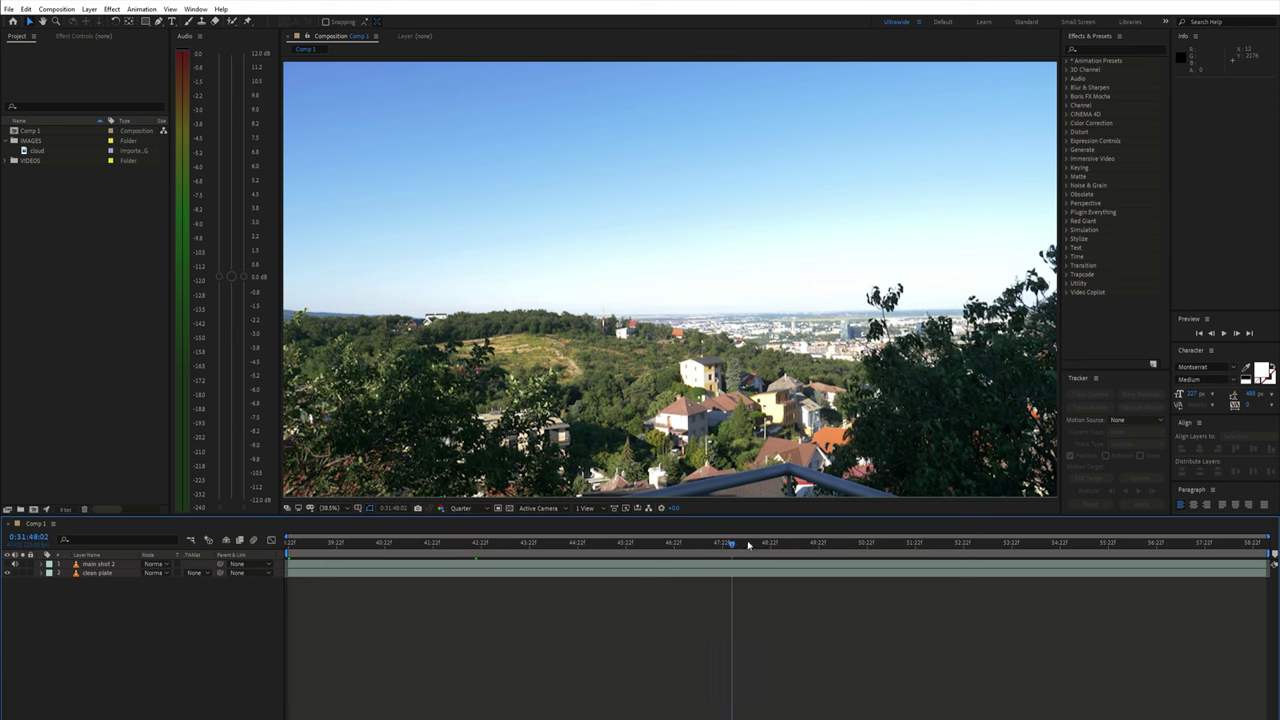
Turn main shot 2 back on and scrub through the man reaching toward the containers with the knife.
left_click_drag(753, 544, 757, 544)
key("Home")
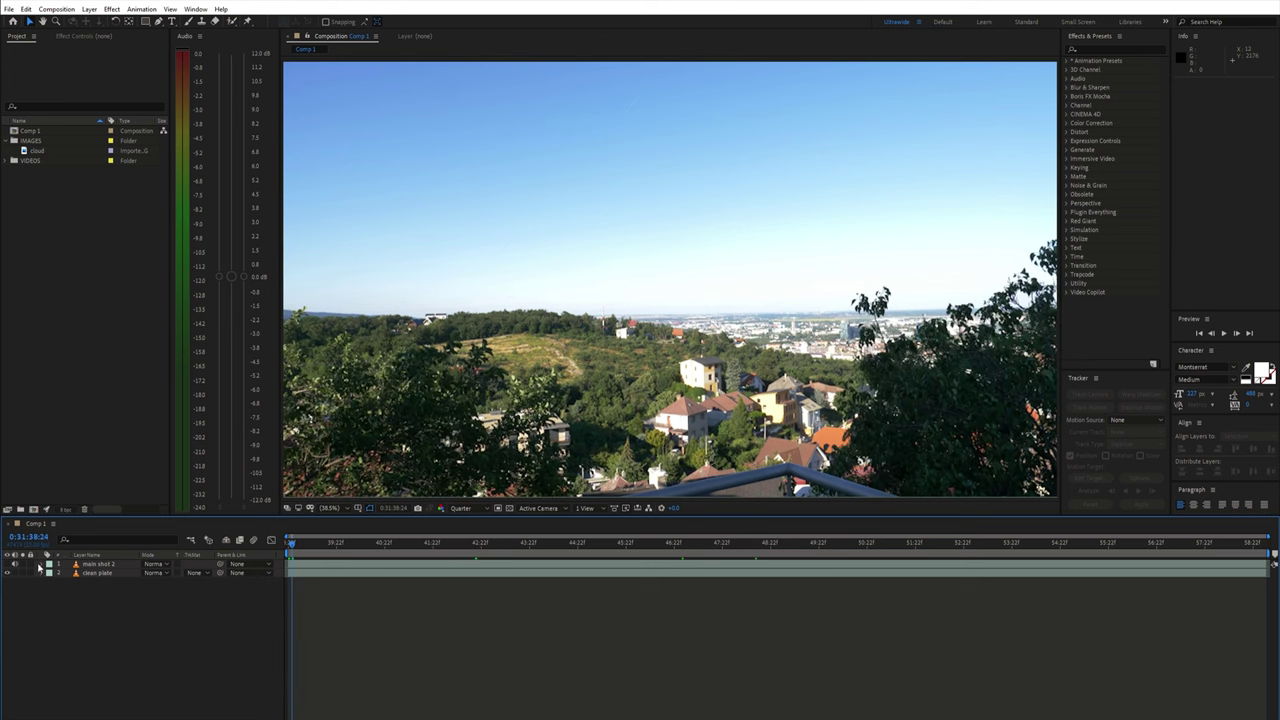
left_click(7, 564)
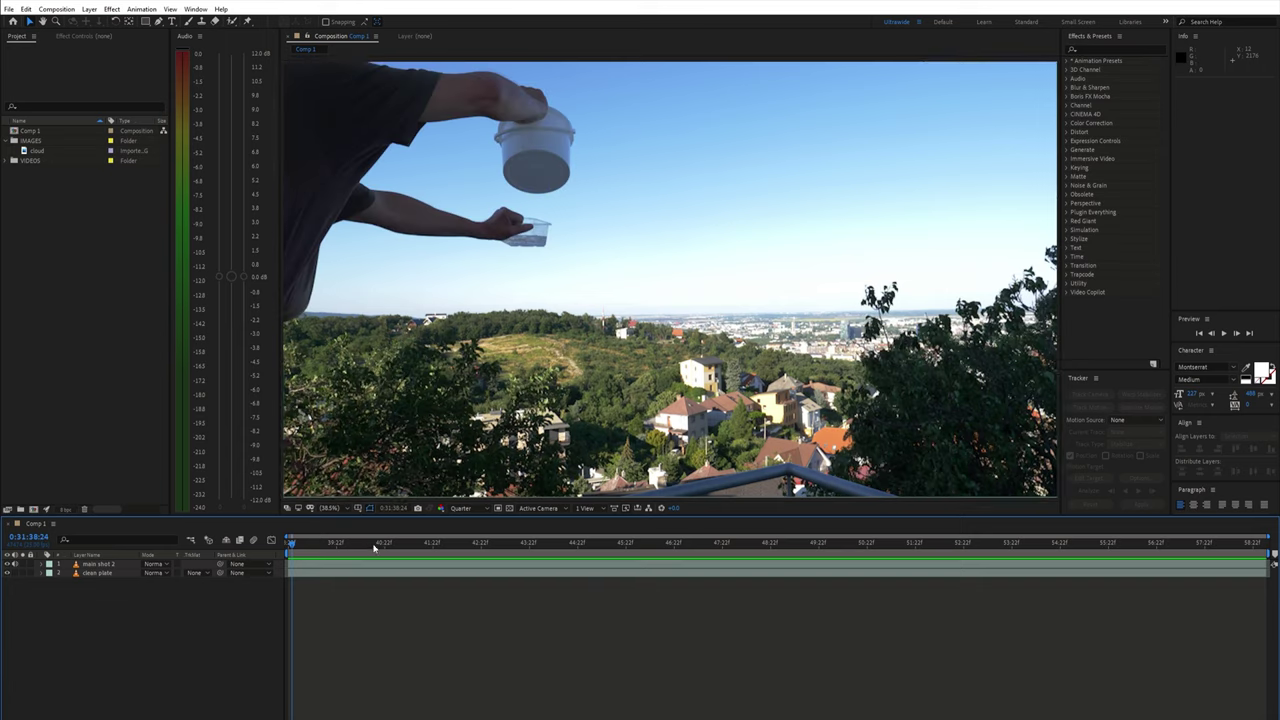
left_click_drag(374, 547, 635, 541)
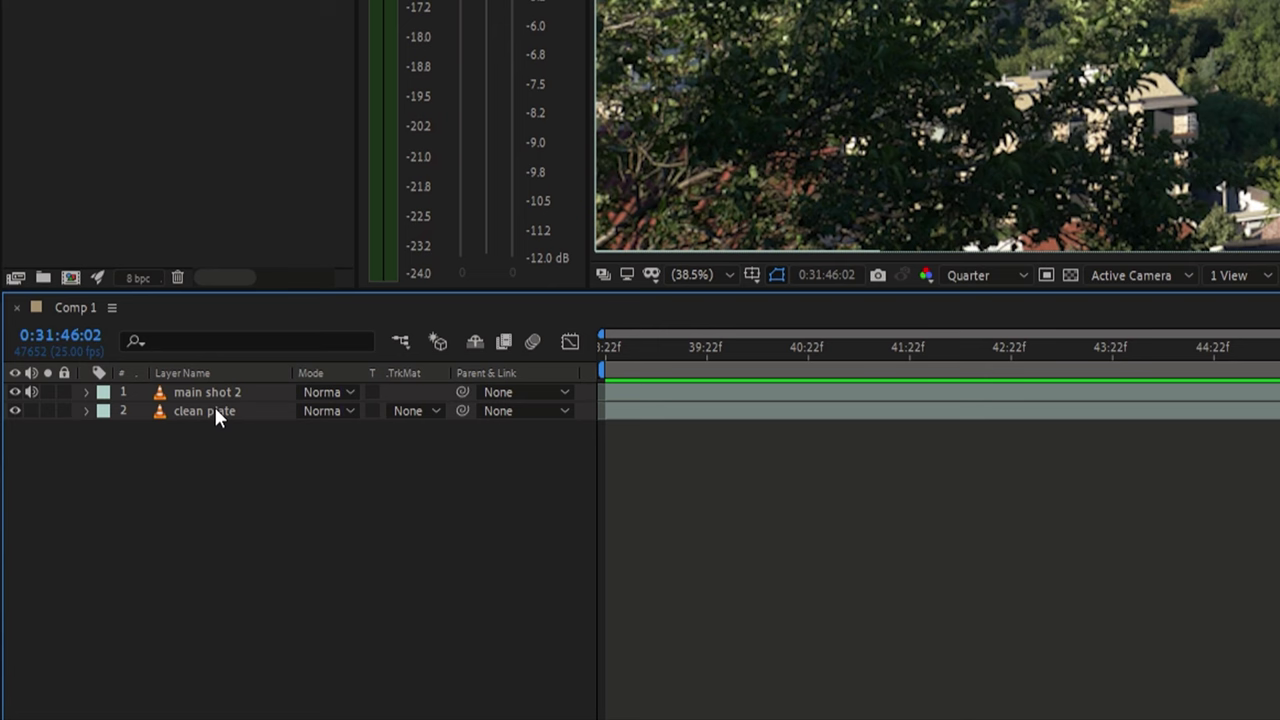
Move the clean plate above main shot 2 and start a Pen mask around the cup.
left_click_drag(214, 406, 218, 386)
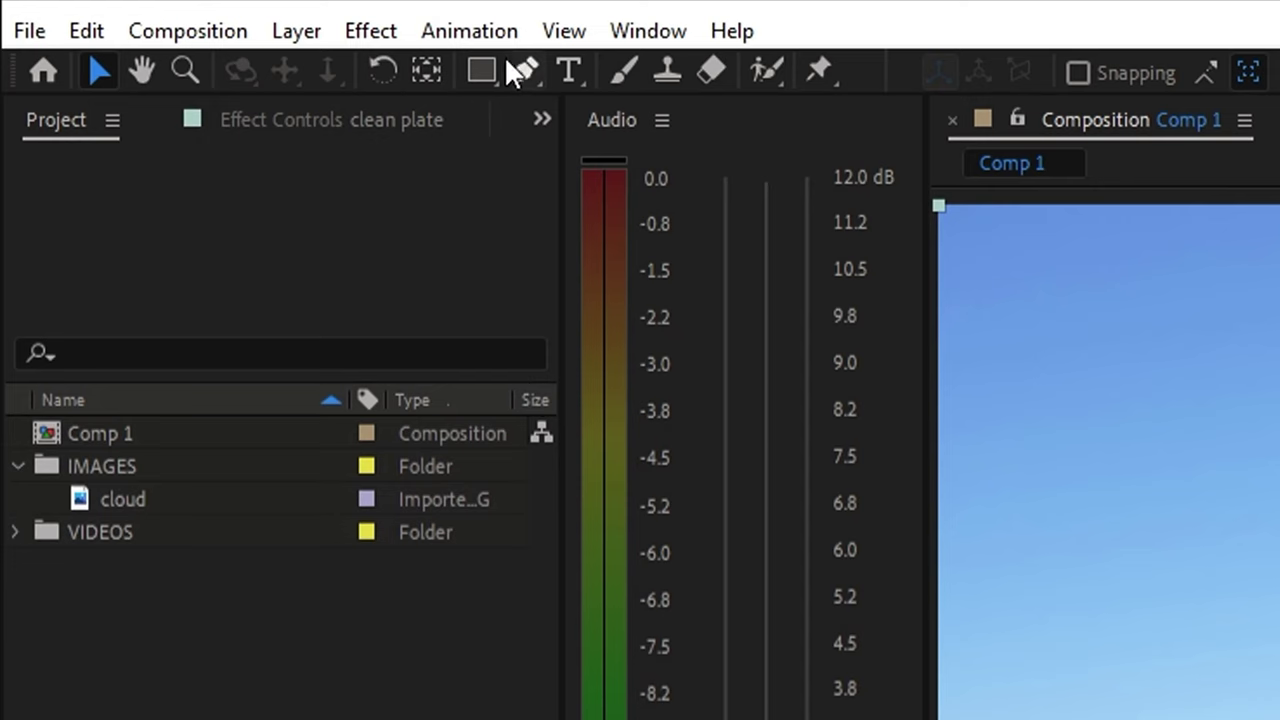
left_click(520, 63)
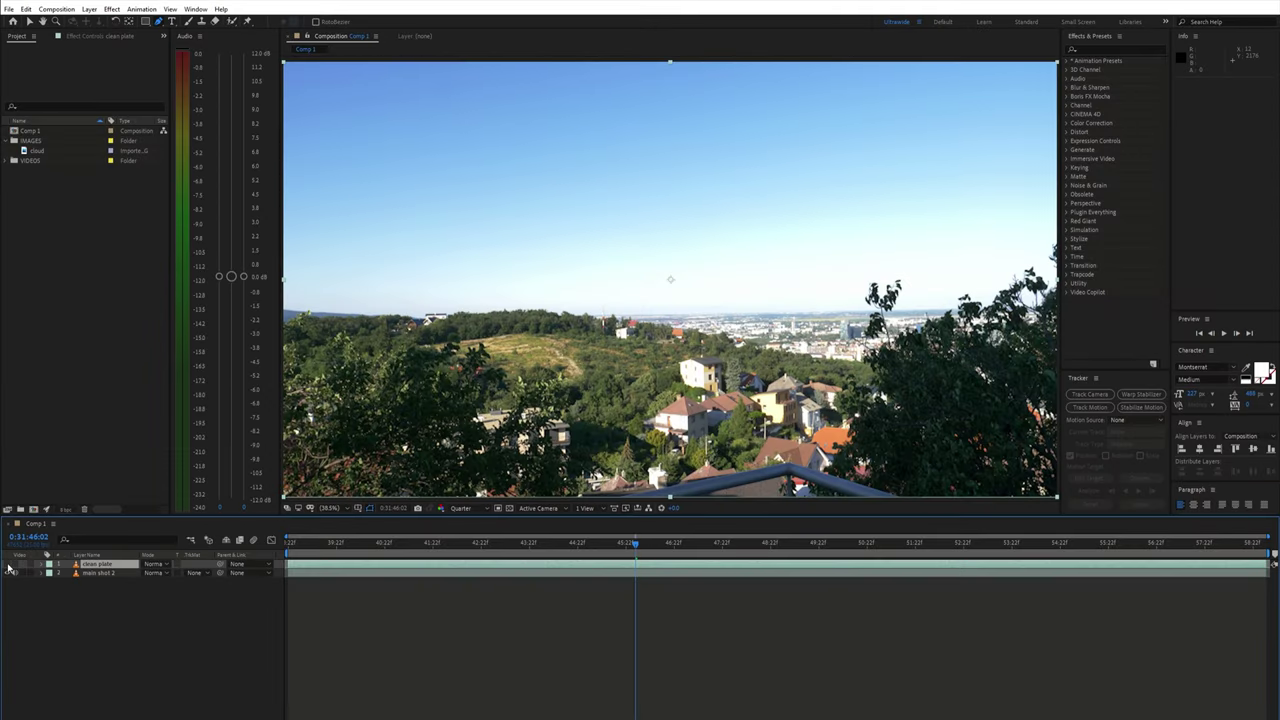
left_click(397, 351)
key("comma")
key("comma")
key("comma")
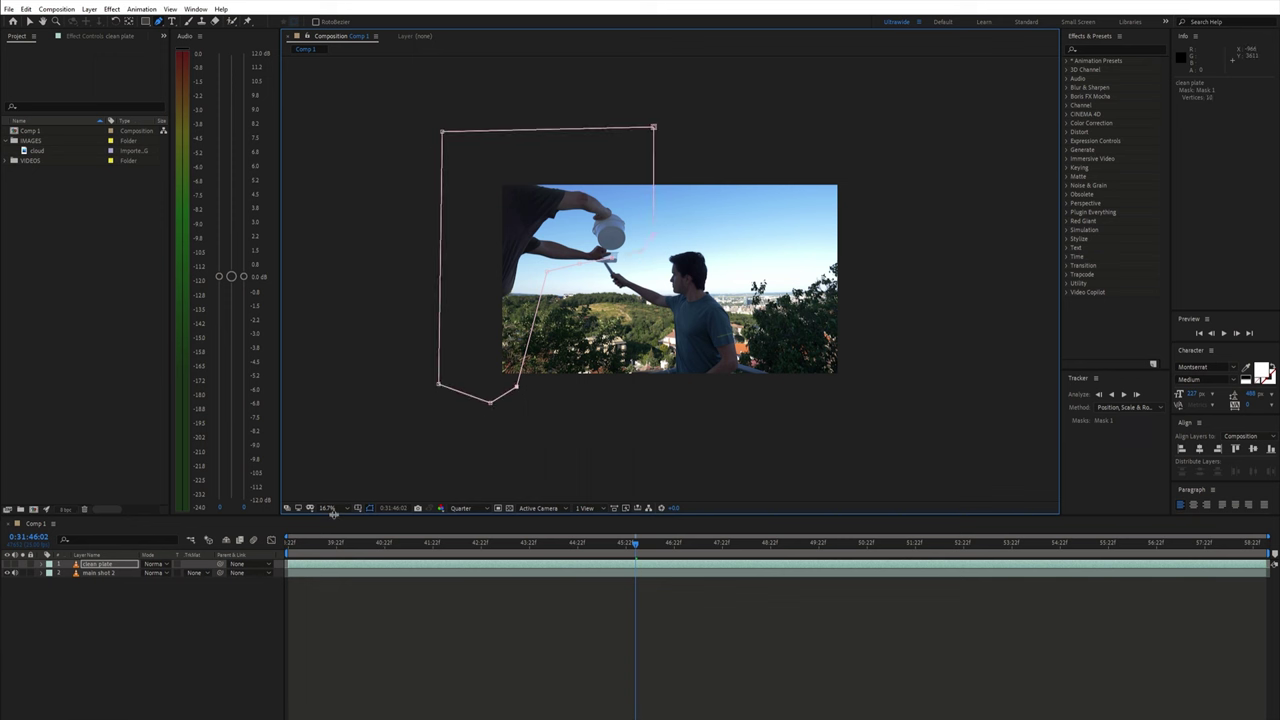
Feather the clean plate mask to 94 px and play through the shot to check the cleanup.
key("m")
key("m")
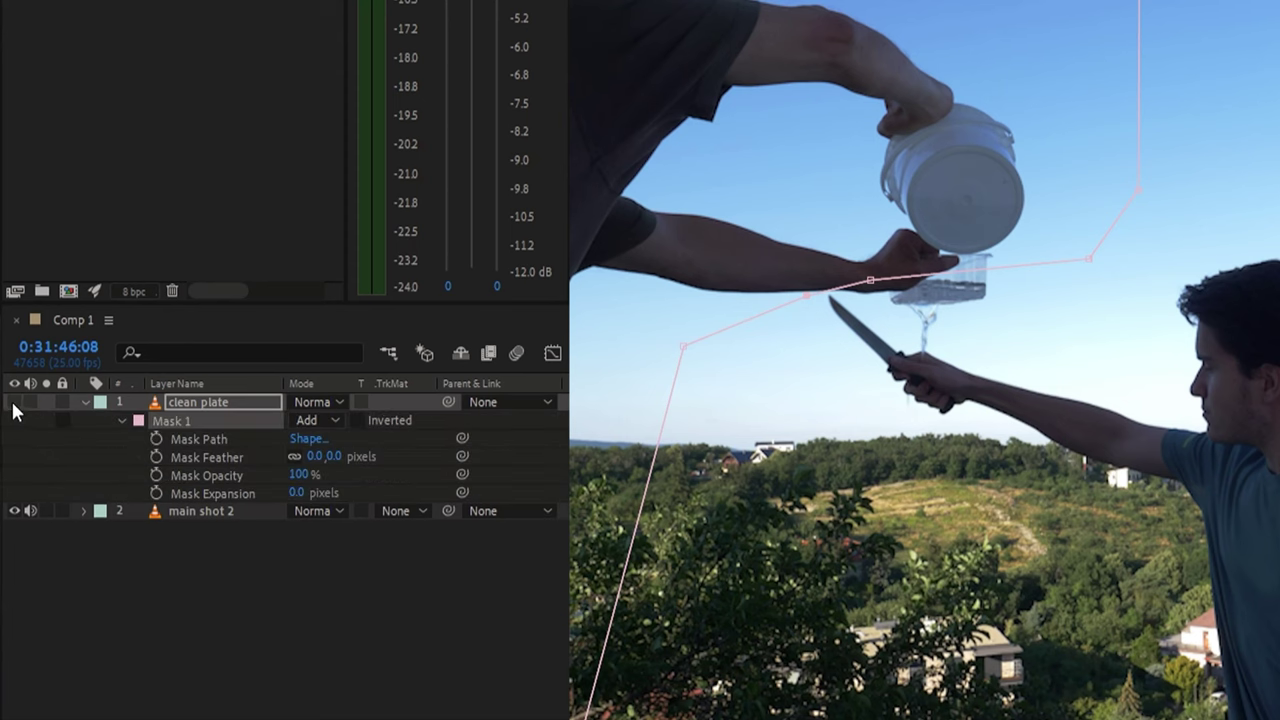
left_click(14, 402)
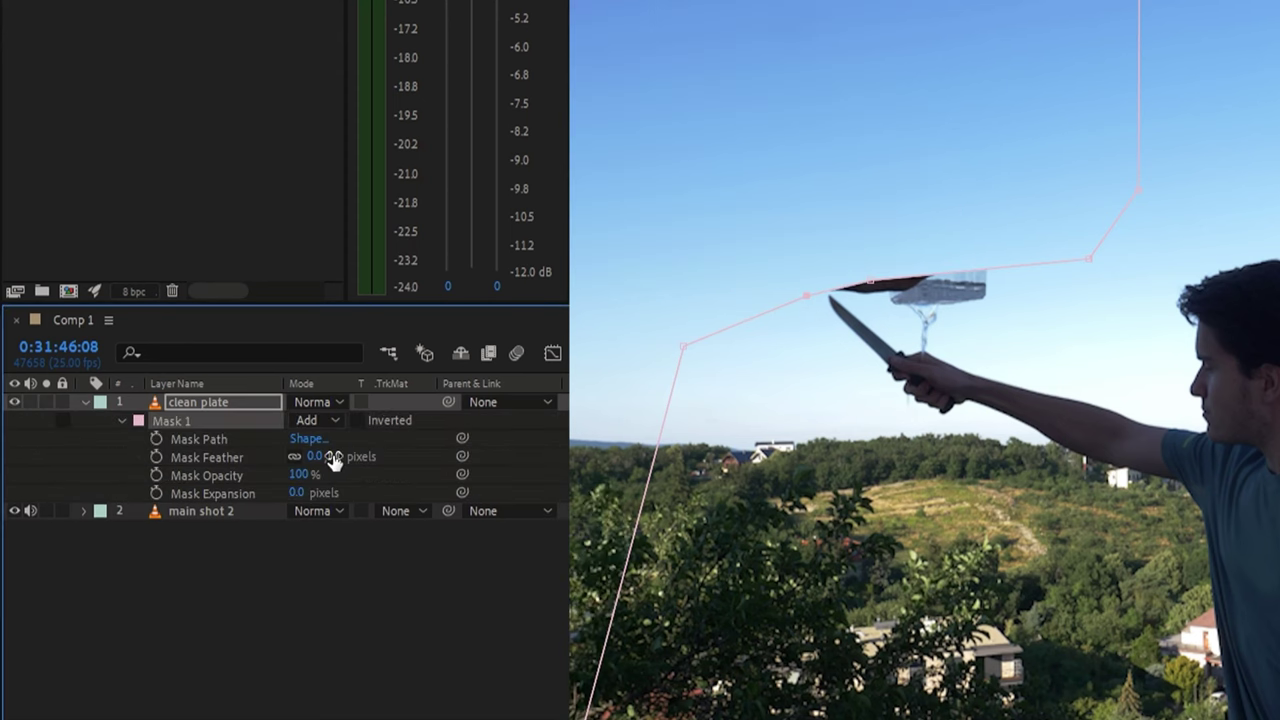
left_click_drag(333, 458, 476, 472)
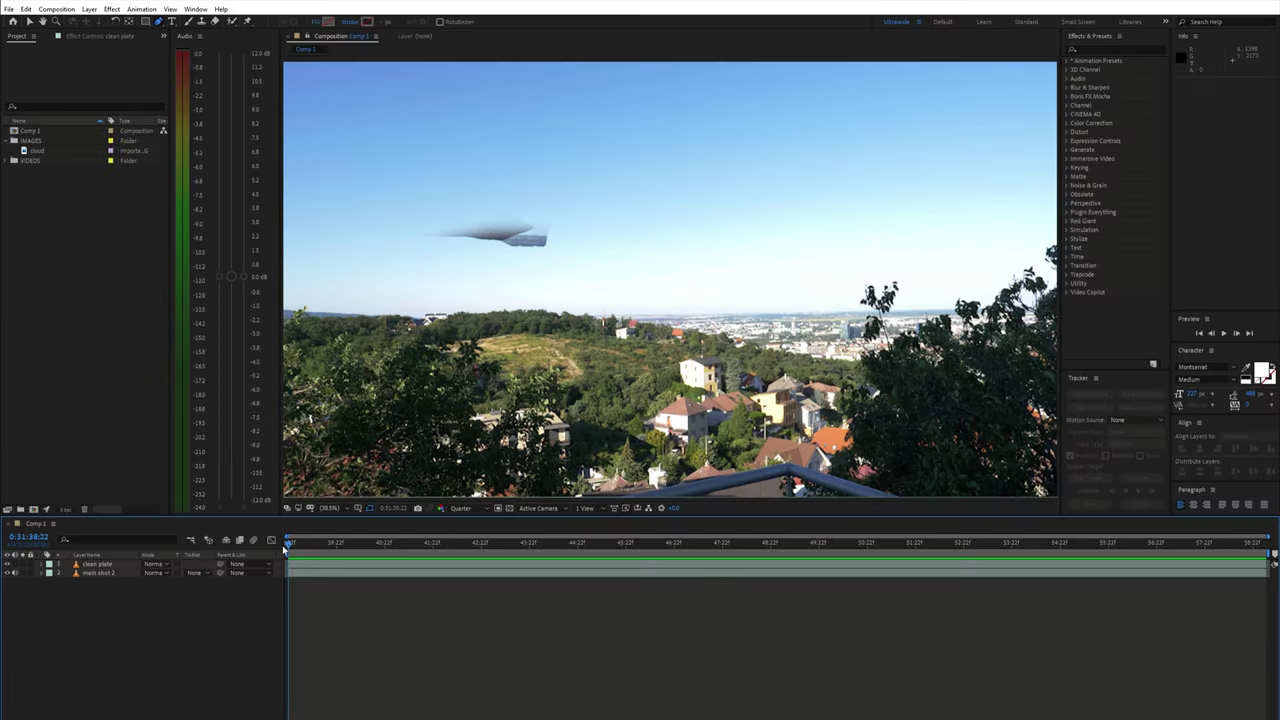
left_click_drag(306, 545, 940, 541)
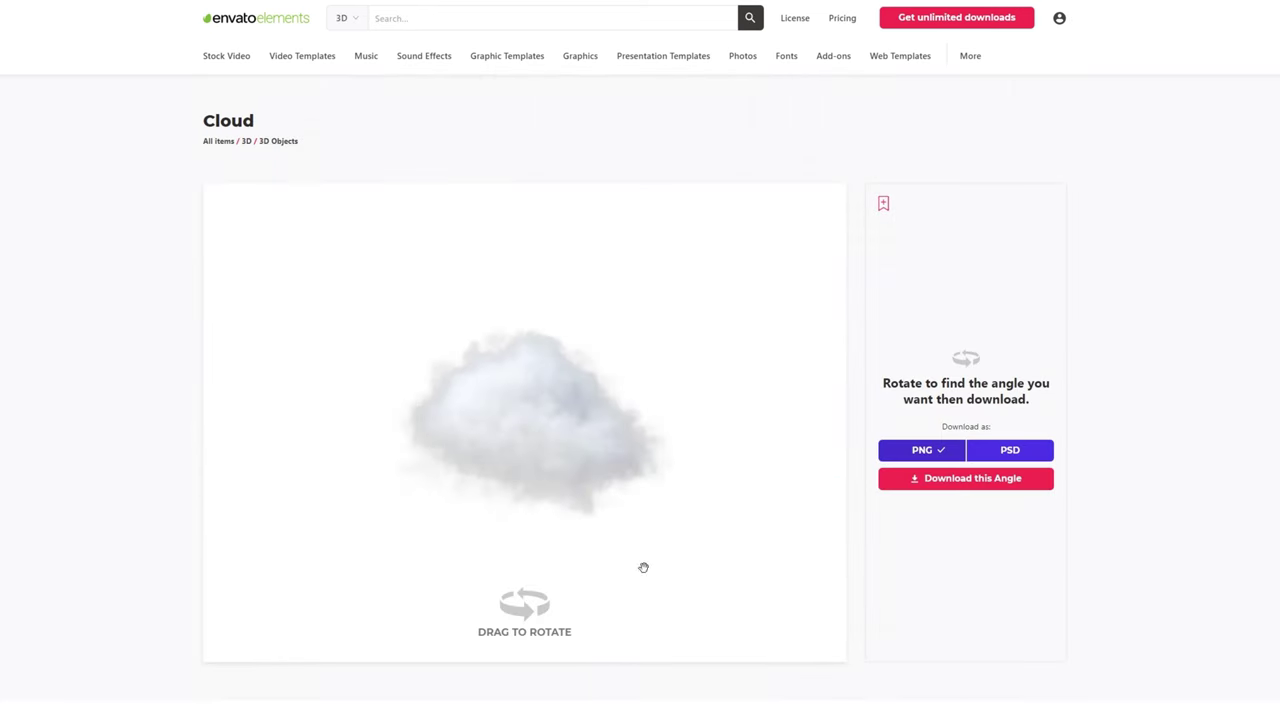
Rotate the Envato 3D Cloud model to a better angle before downloading.
left_click_drag(643, 567, 560, 420)
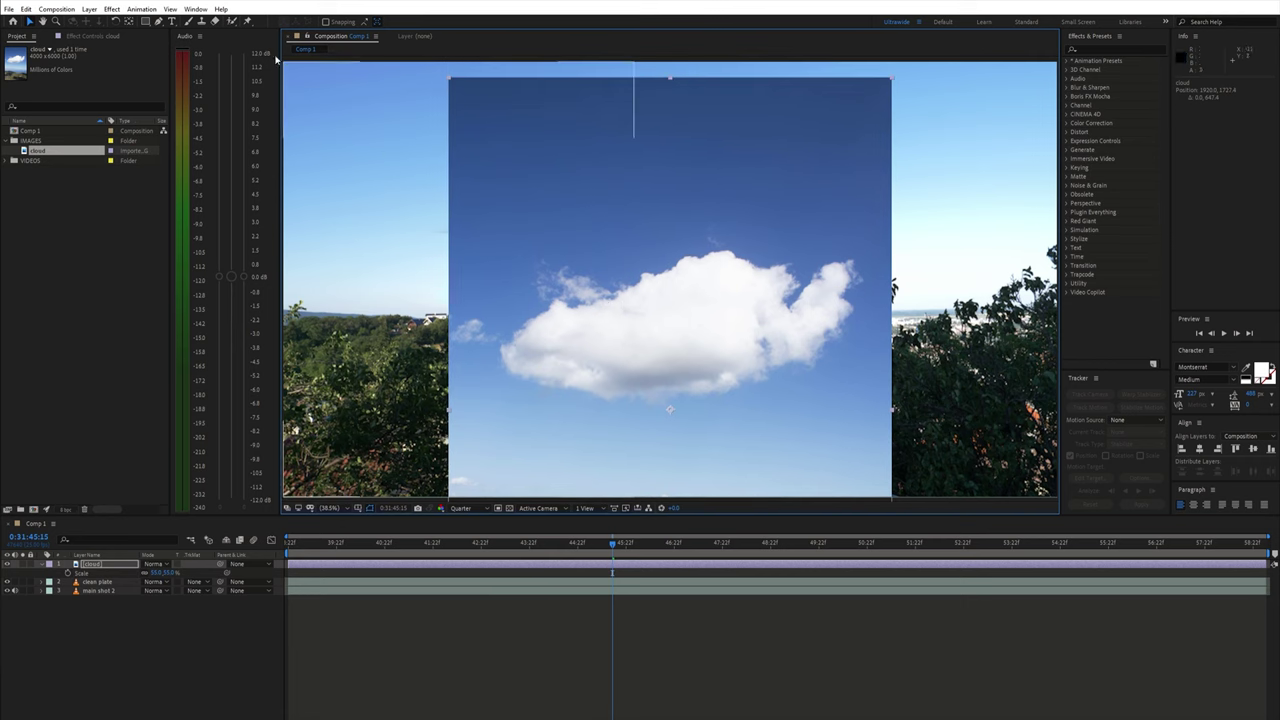
Draw a closed Pen mask around the cloud image and feather its edge.
left_click(157, 22)
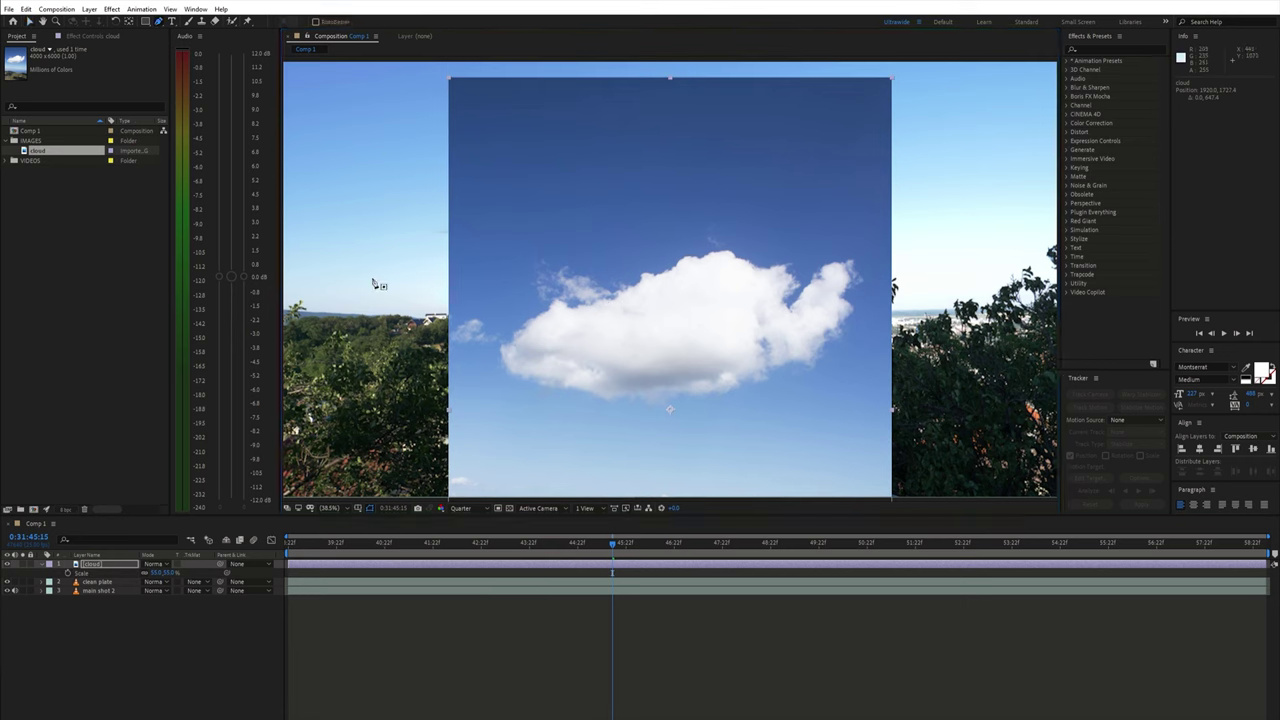
left_click(476, 361)
left_click(498, 226)
left_click(573, 191)
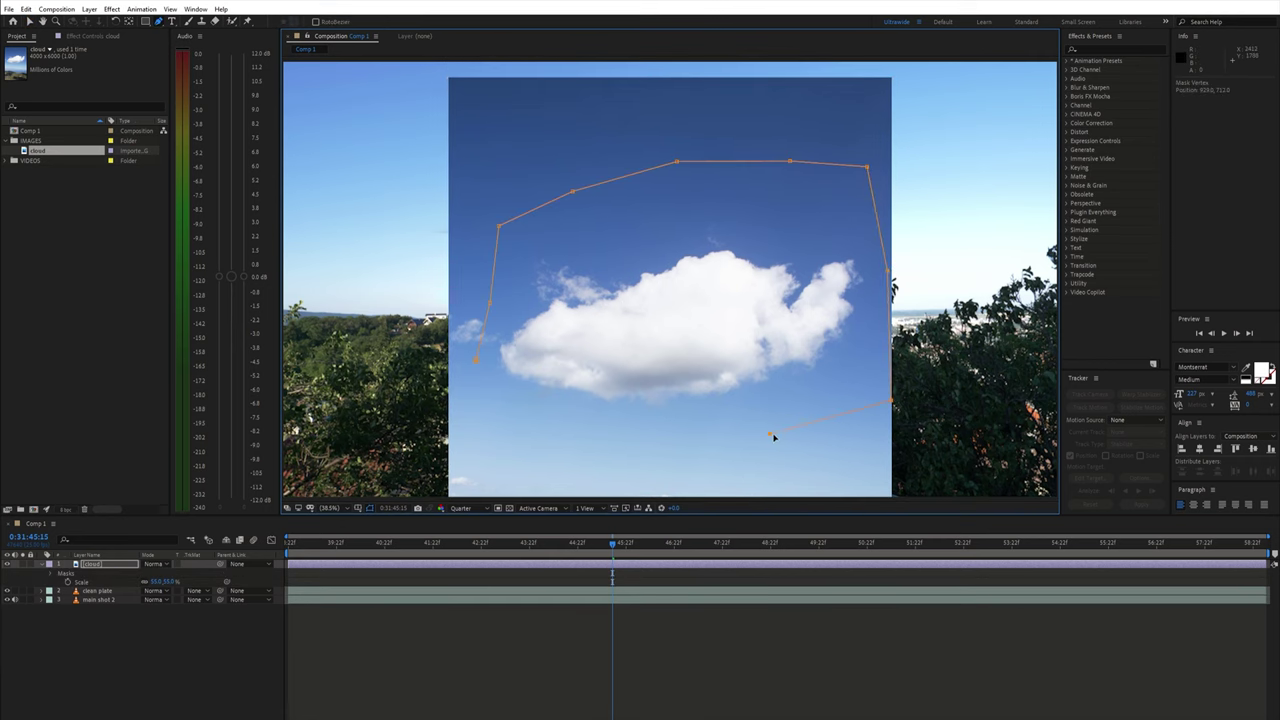
left_click(476, 361)
left_click(68, 573)
left_click_drag(160, 590, 200, 590)
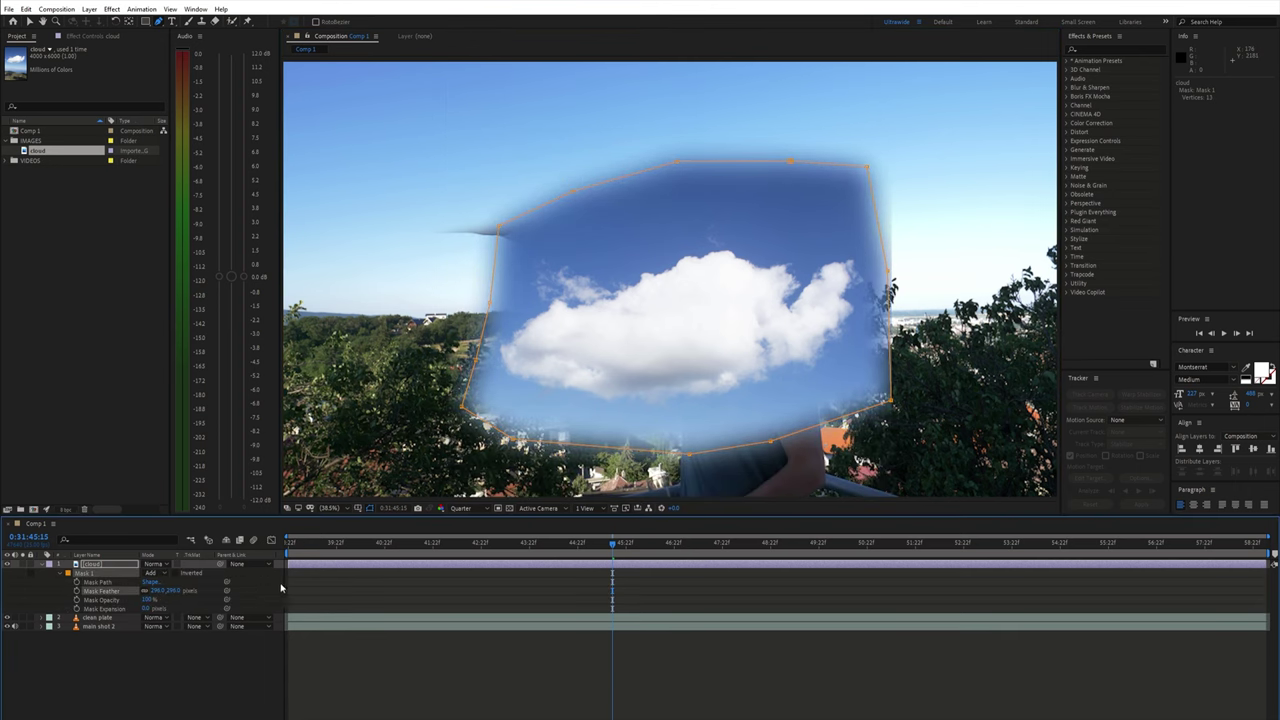
Apply Keylight (1.2) to the cloud layer via the effect search.
key("ctrl+space")
type("key")
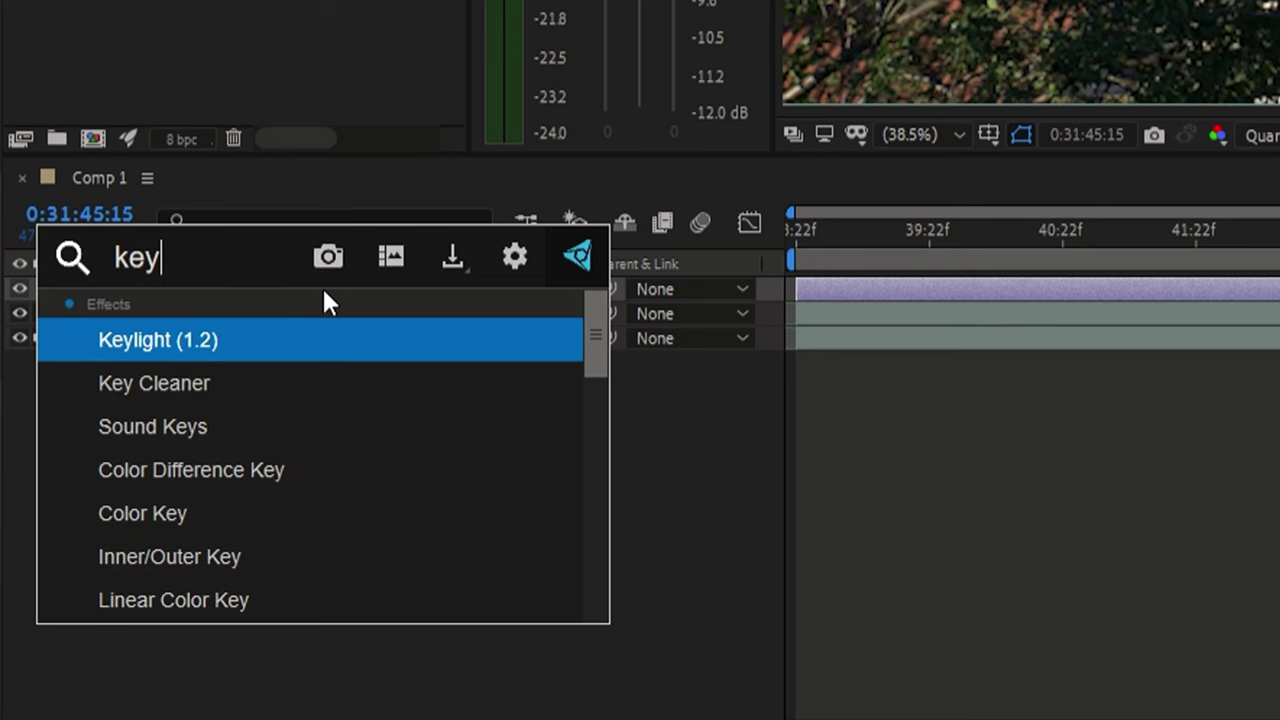
key("Return")
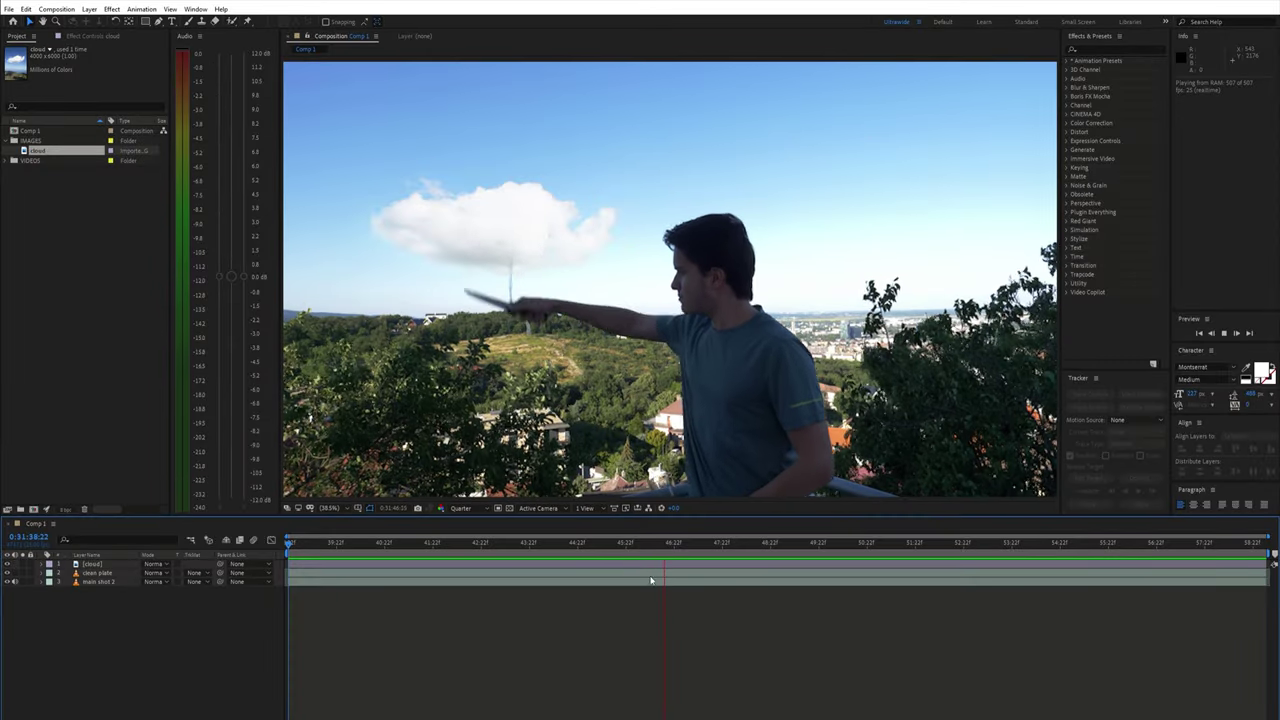
Hide the cloud, duplicate the clean plate, and move the clean plate 2 copy to the top.
left_click(8, 565)
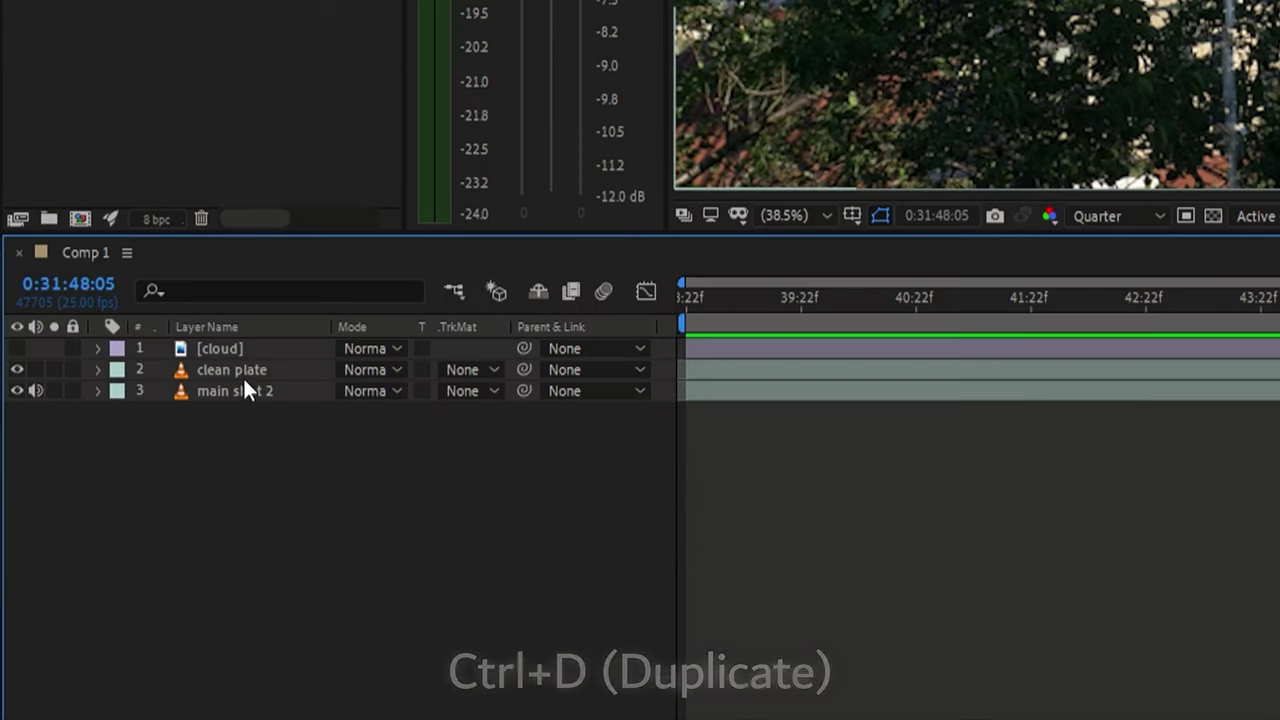
left_click(90, 573)
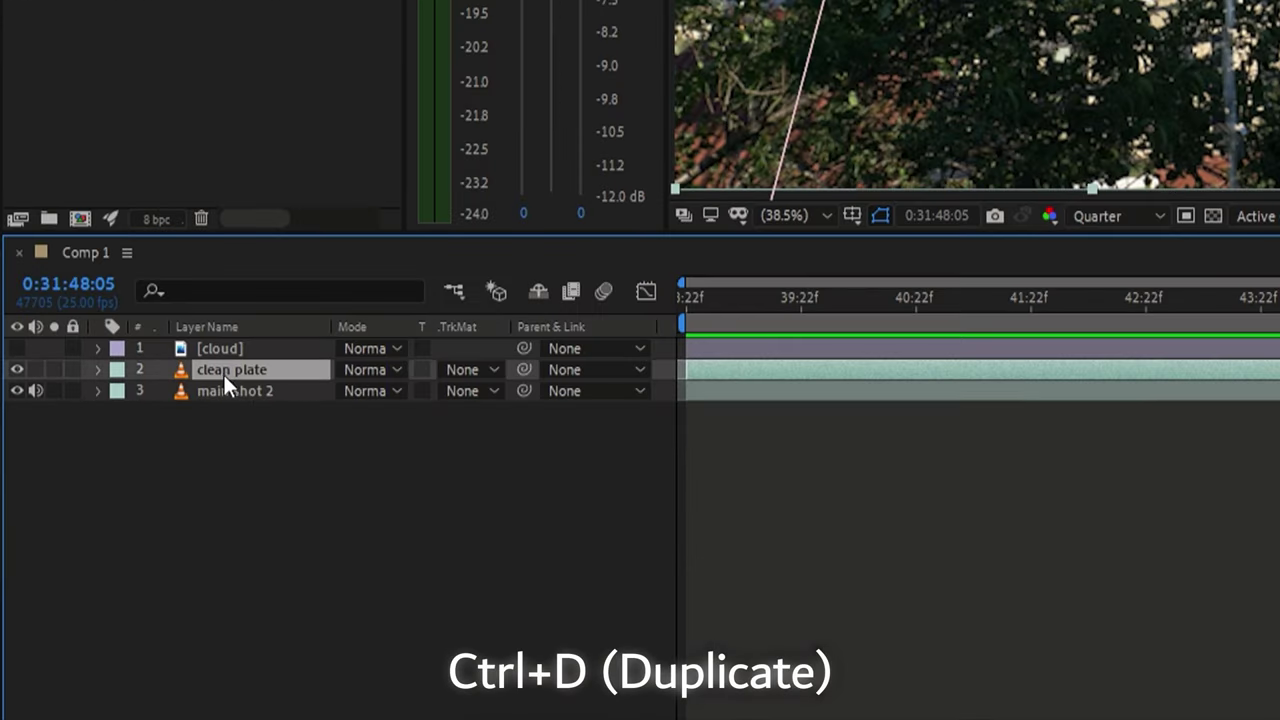
key("ctrl+d")
left_click_drag(235, 372, 238, 348)
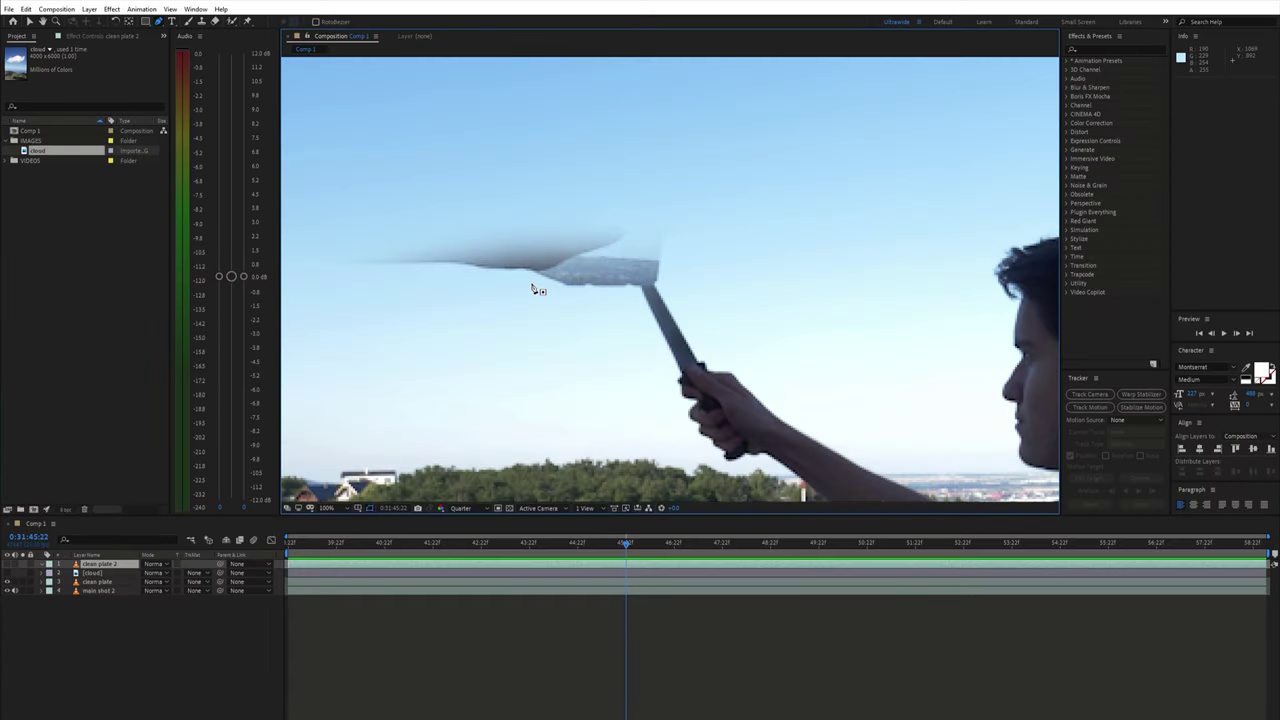
Draw a mask on clean plate 2 around the pouring water and keyframe its Mask Path.
left_click(531, 283)
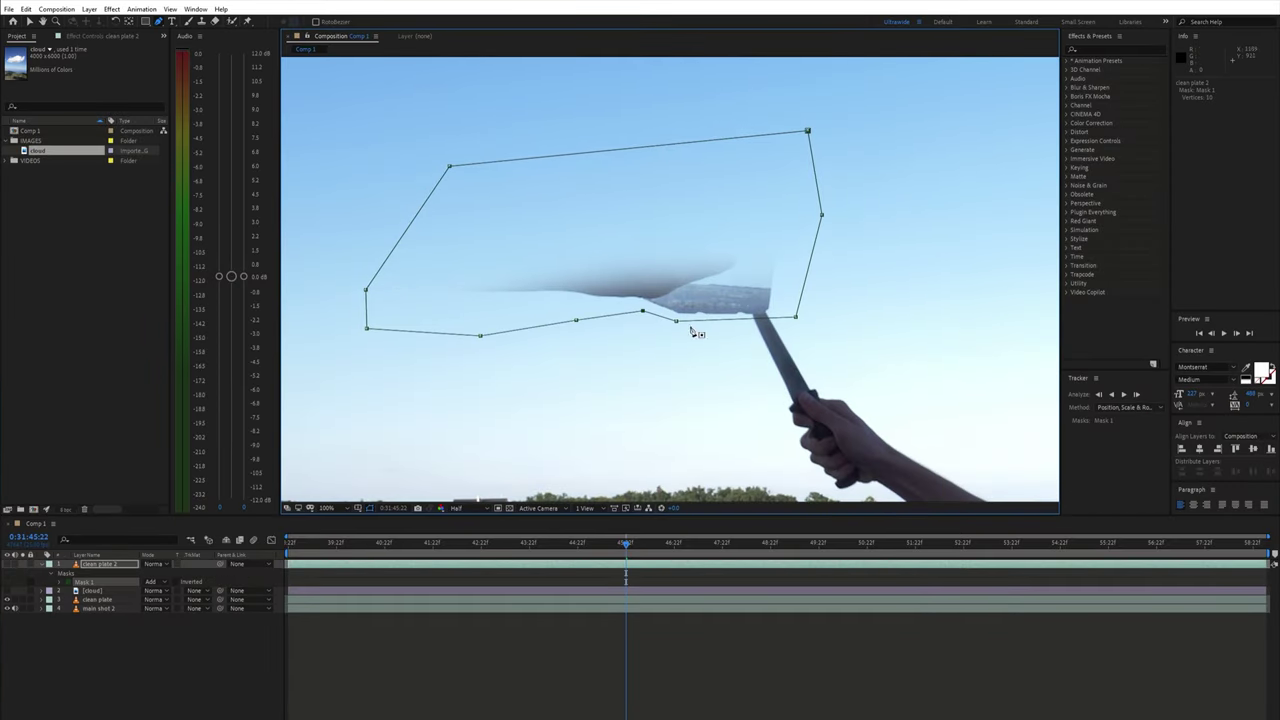
key("m")
key("m")
key("m")
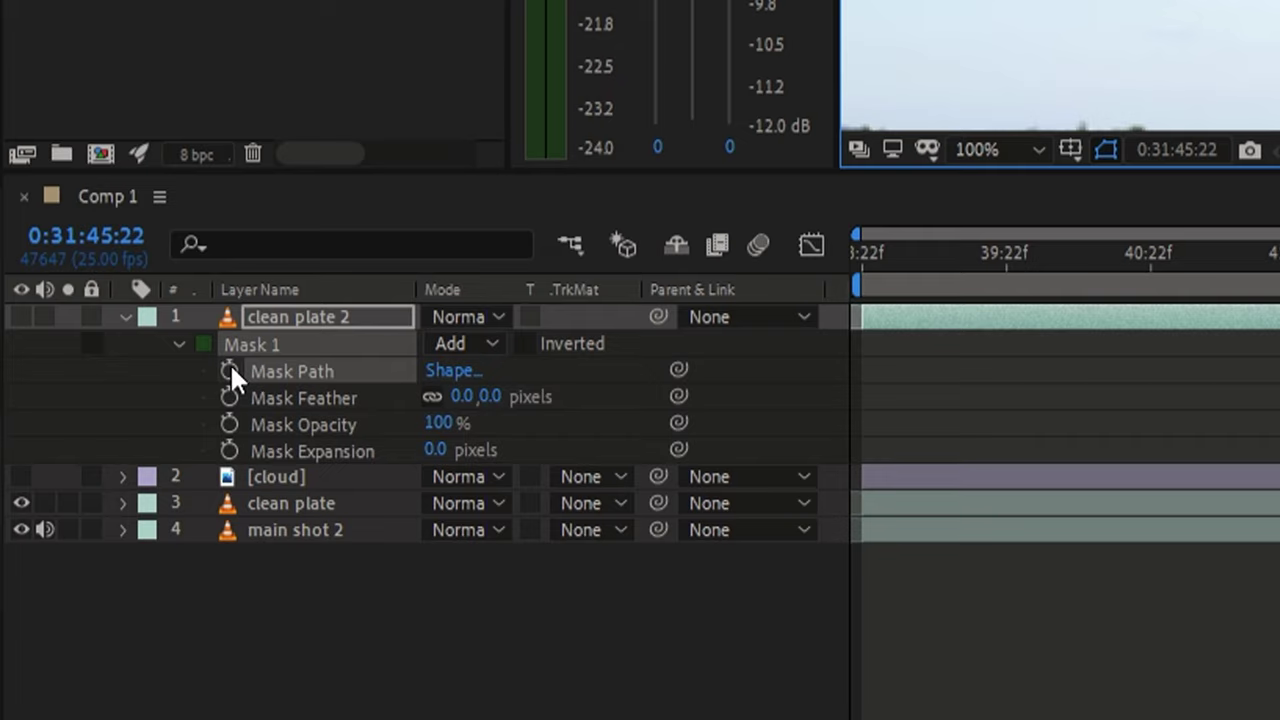
left_click(230, 370)
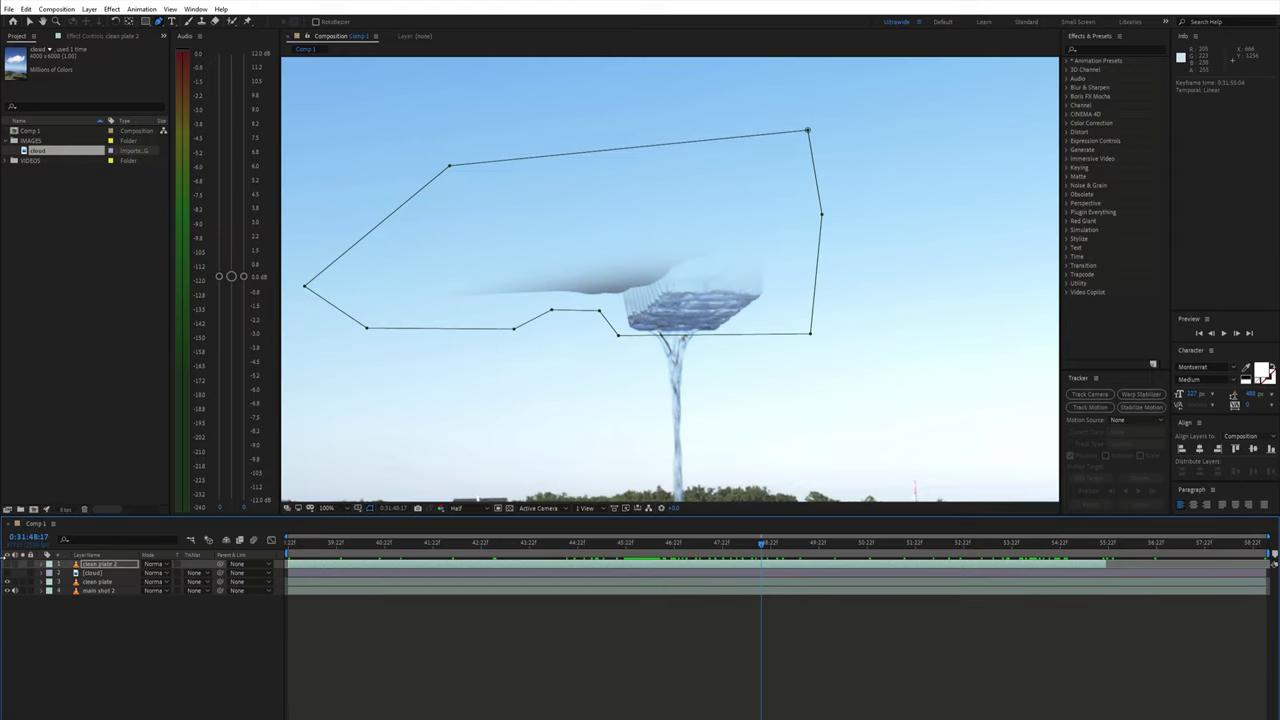
left_click(9, 565)
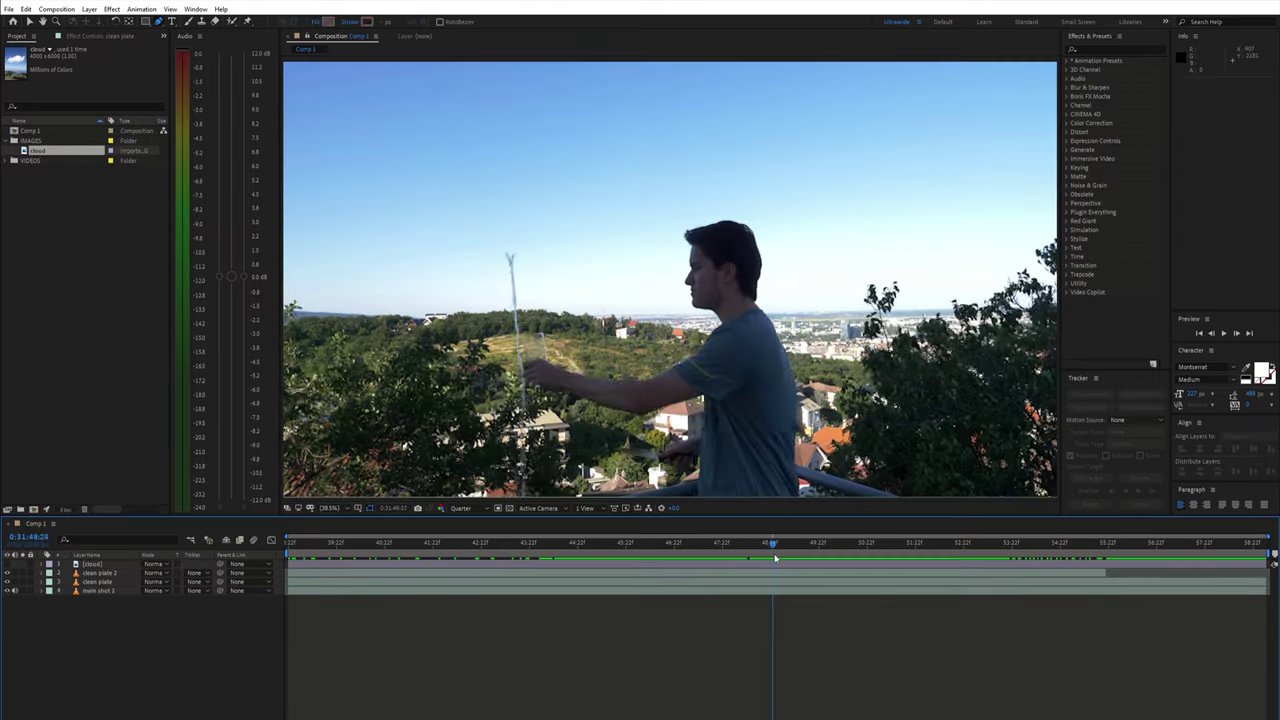
Pre-compose the three footage layers into a 'main shot' precomp.
left_click_drag(768, 545, 792, 563)
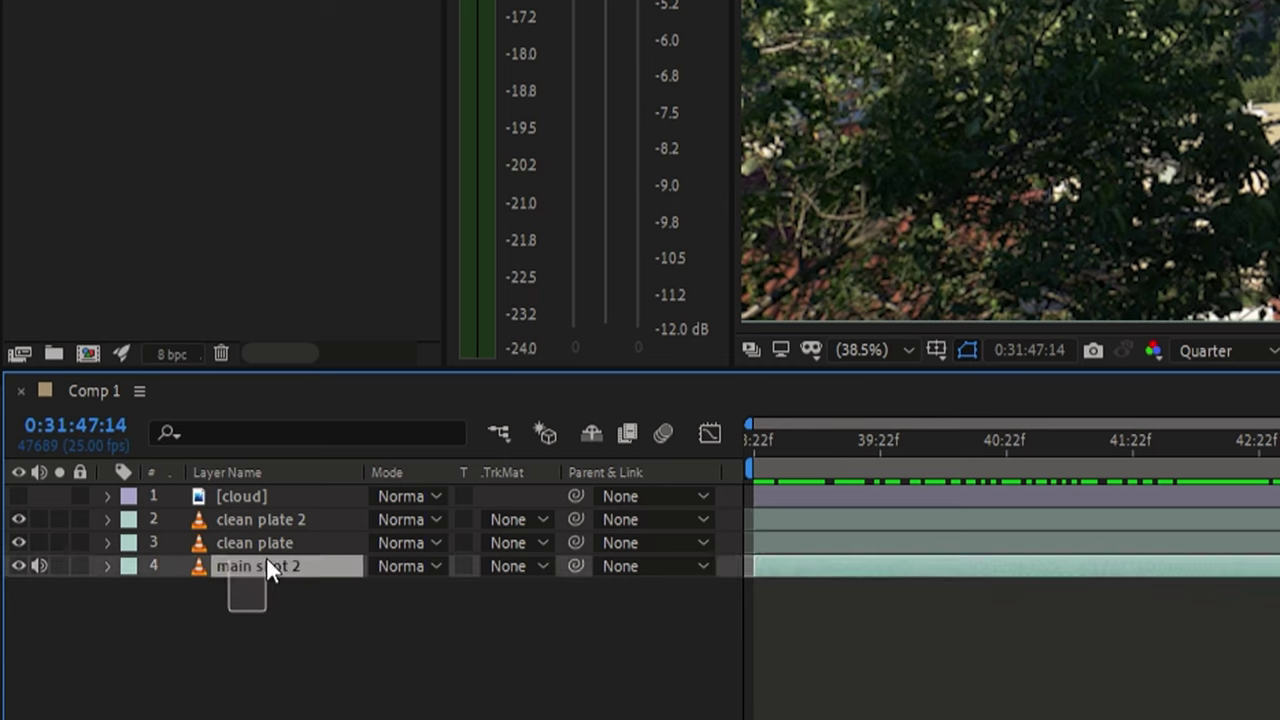
left_click(99, 572, "shift")
right_click(99, 572)
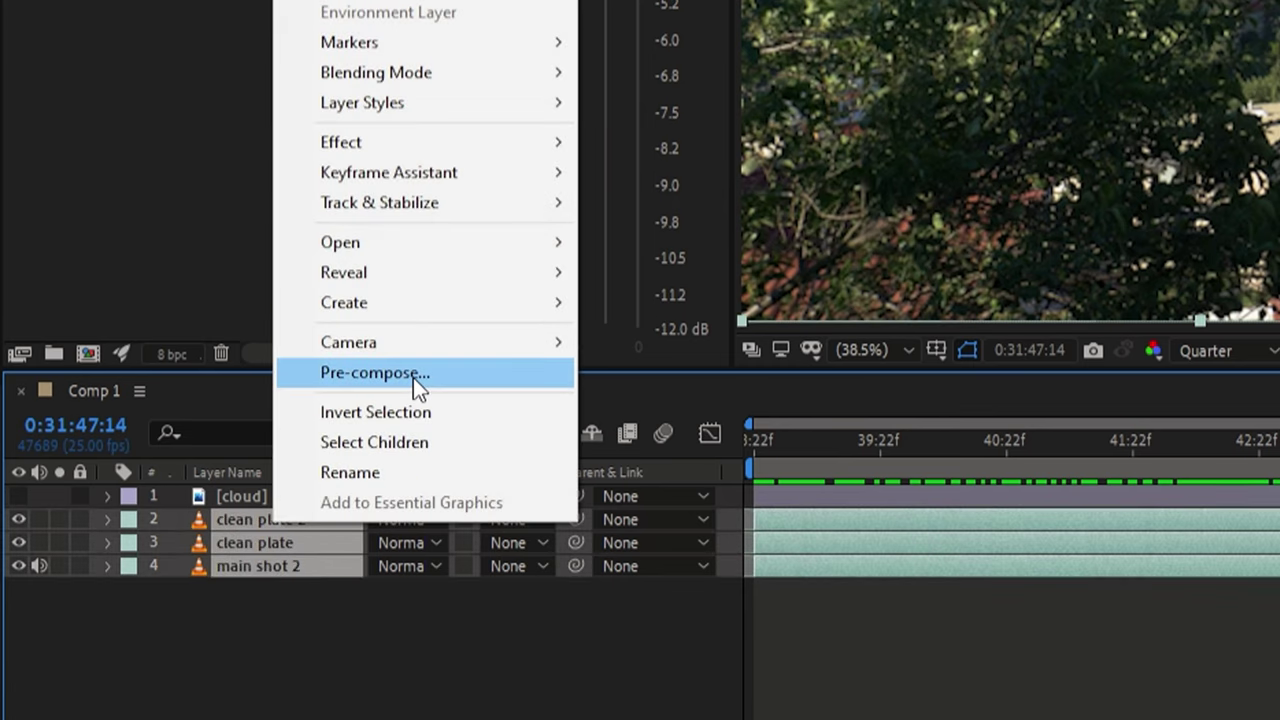
left_click(413, 377)
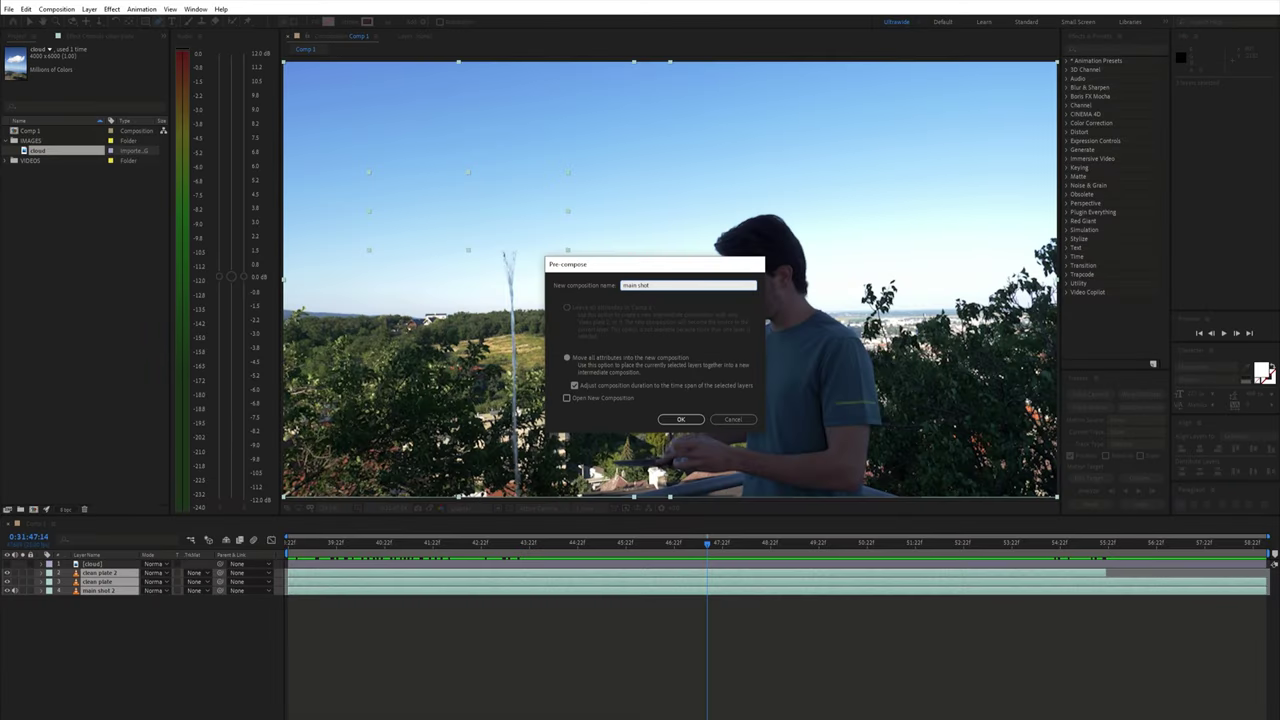
key("Return")
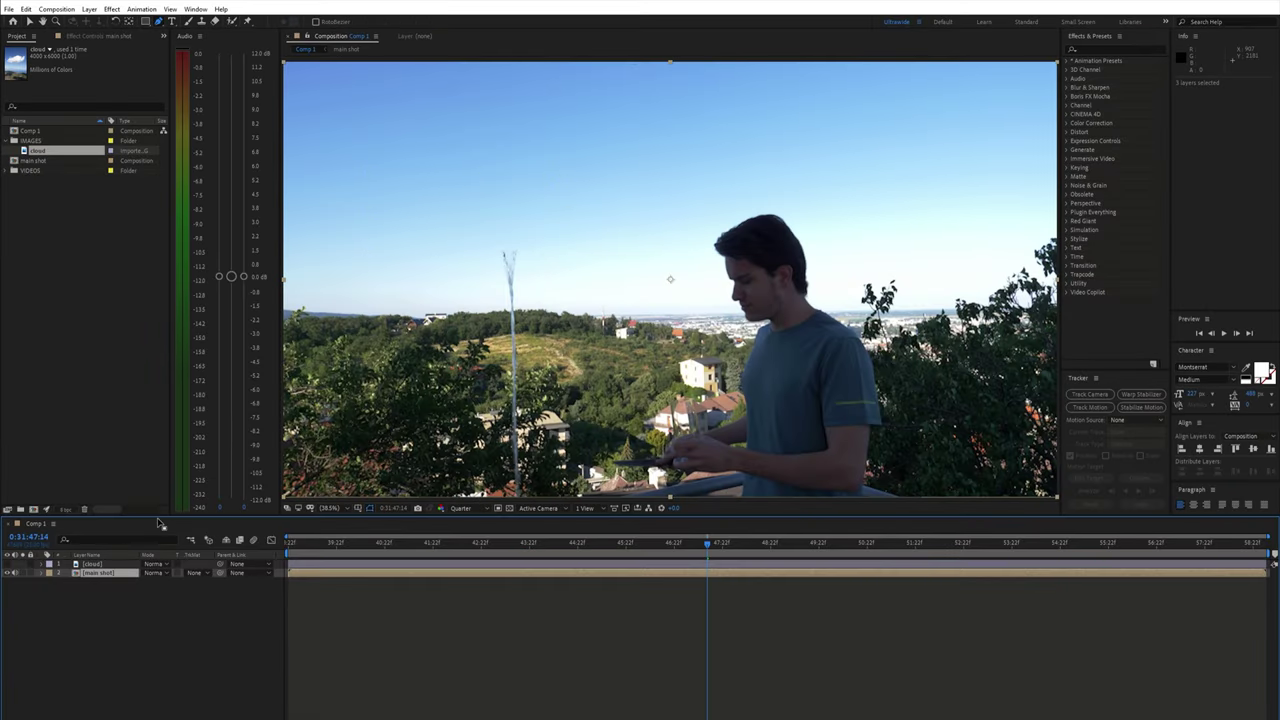
Duplicate the main shot precomp at the stab moment and move the copy to the top.
left_click_drag(693, 549, 651, 549)
key("ctrl+d")
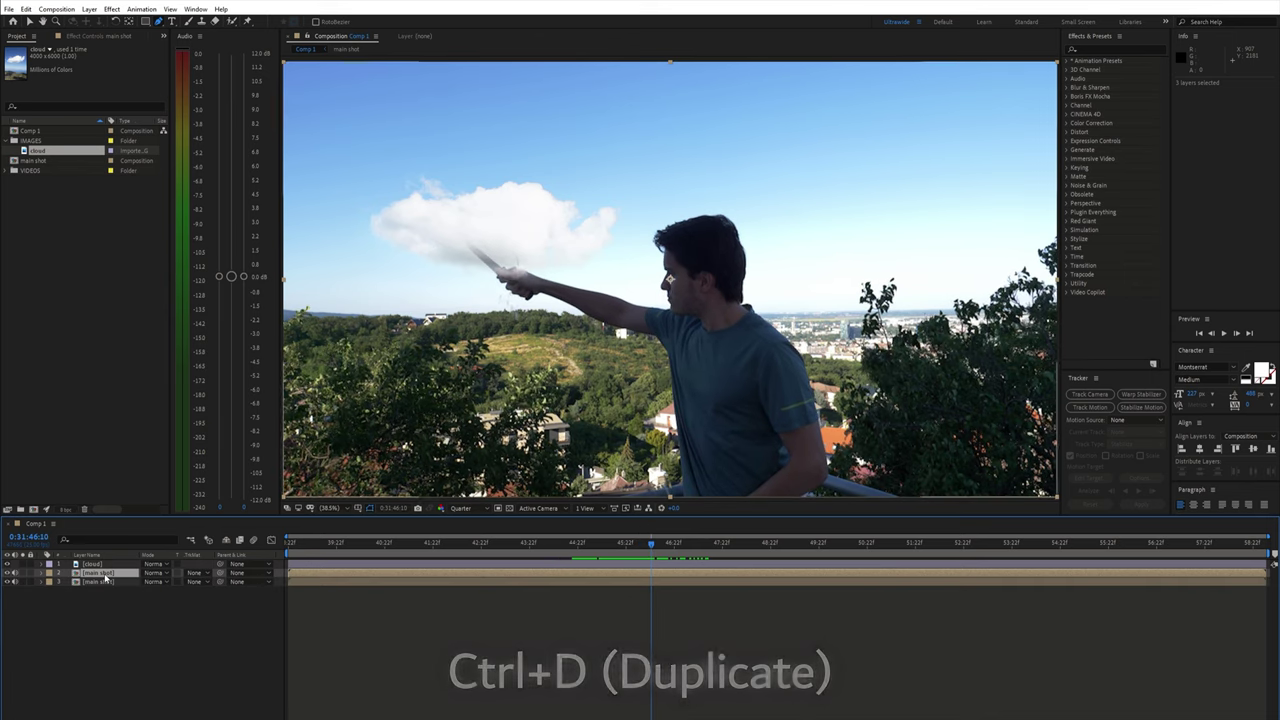
left_click_drag(100, 573, 107, 566)
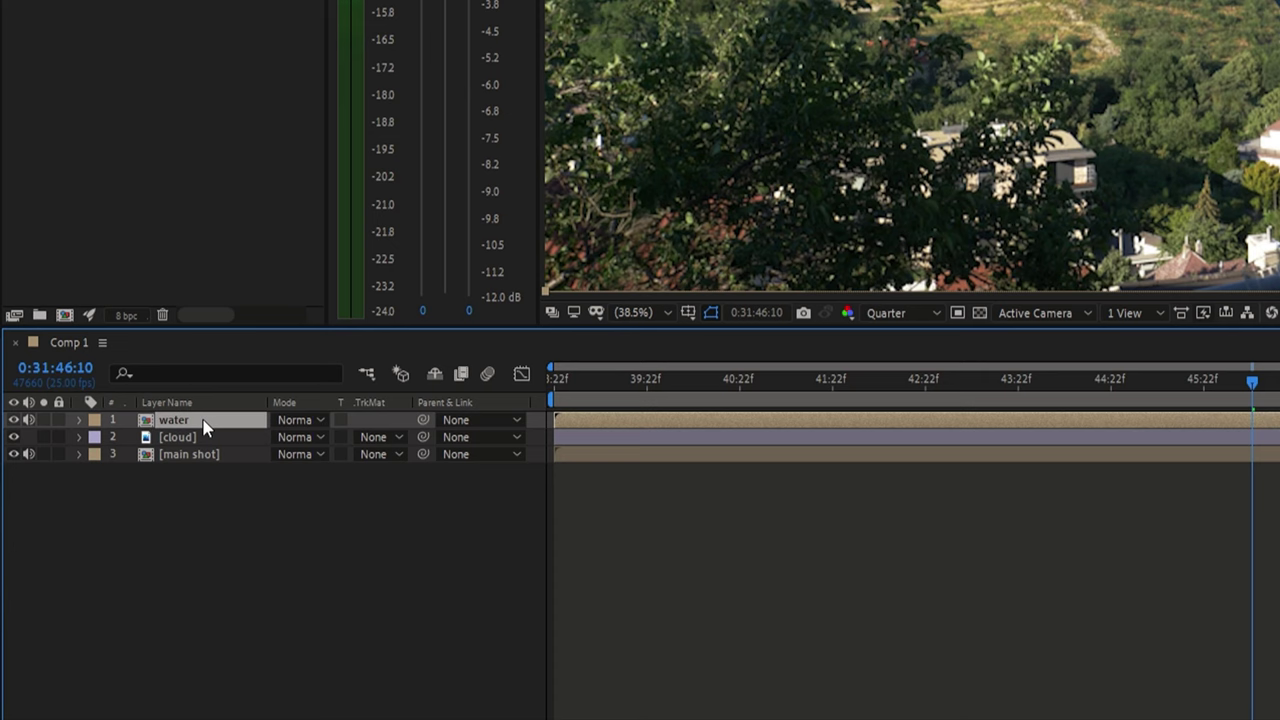
Apply the Extract key to the water layer.
key("ctrl+space")
type("extra")
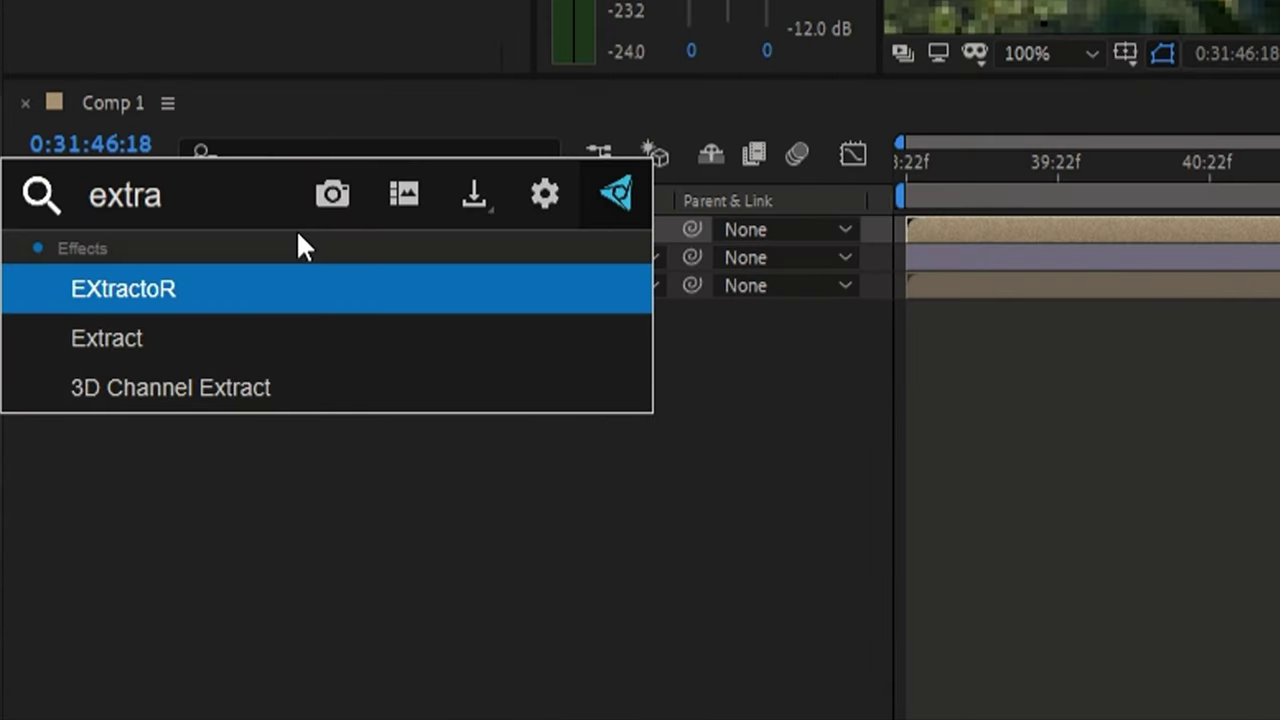
key("Down")
key("Return")
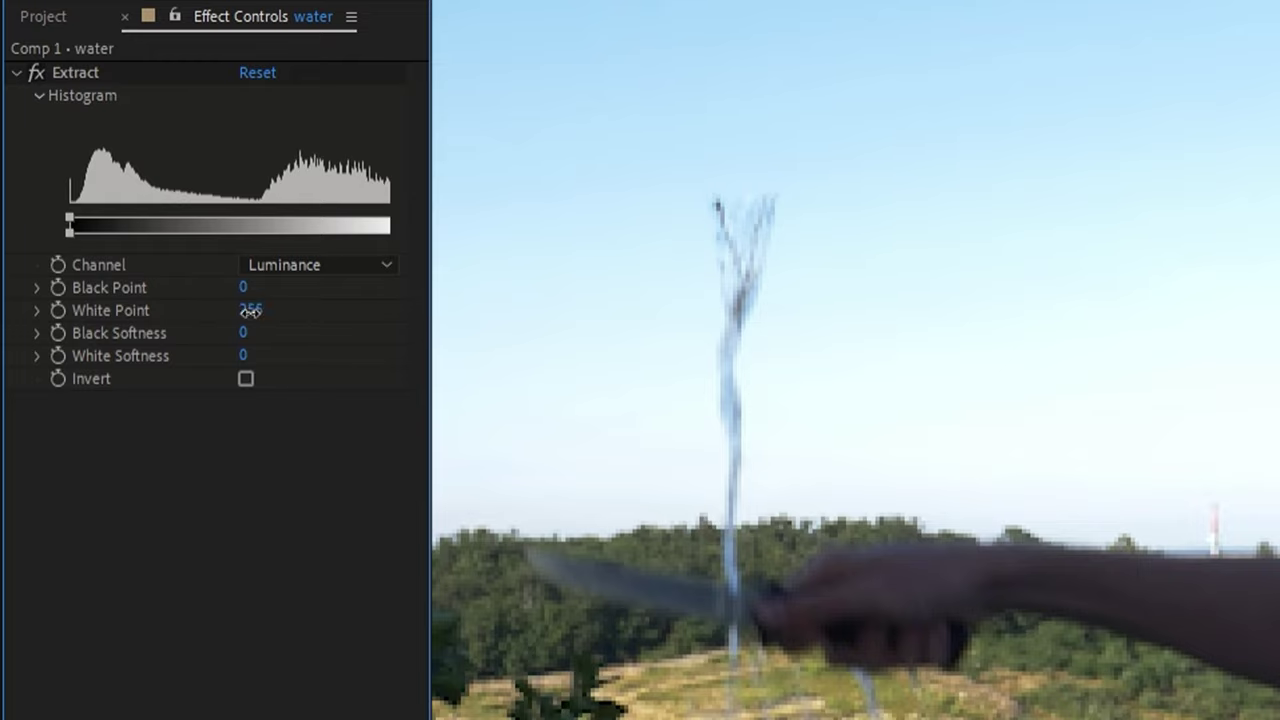
Lower Extract's White Point, raise White Softness, and mask the water stream beneath the cloud.
left_click_drag(250, 311, 211, 310)
left_click_drag(244, 356, 271, 357)
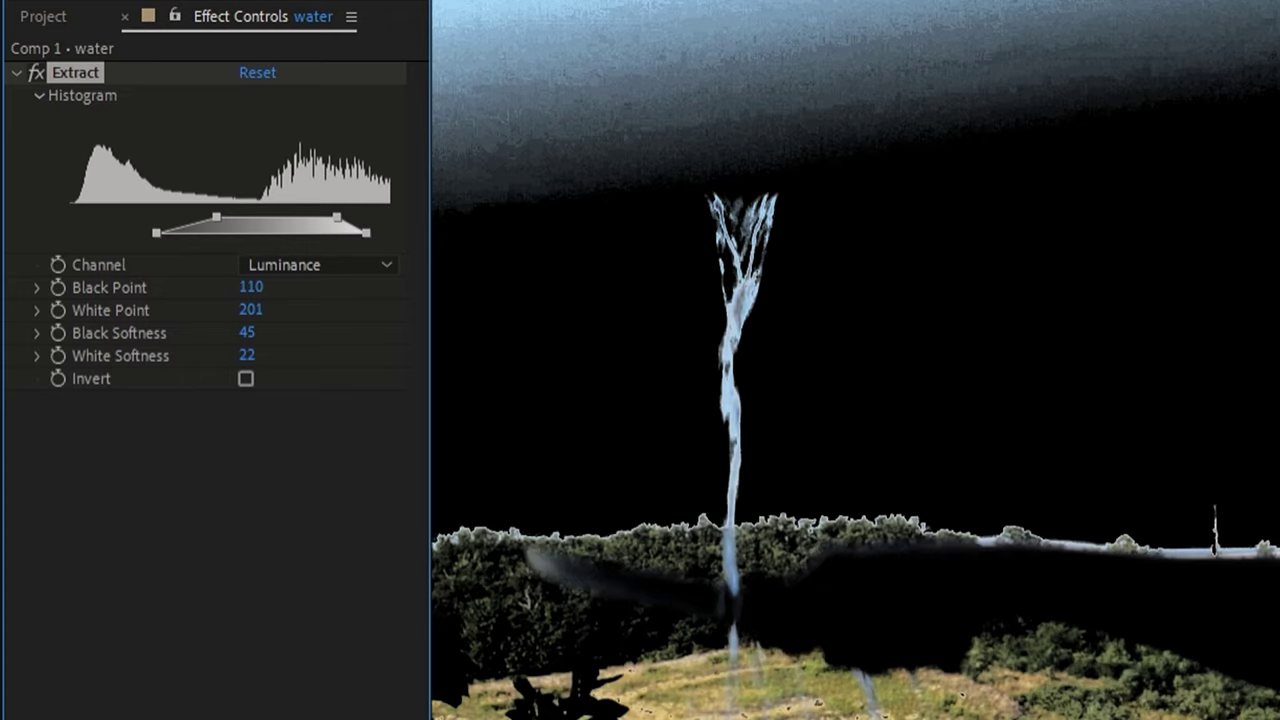
left_click(620, 248)
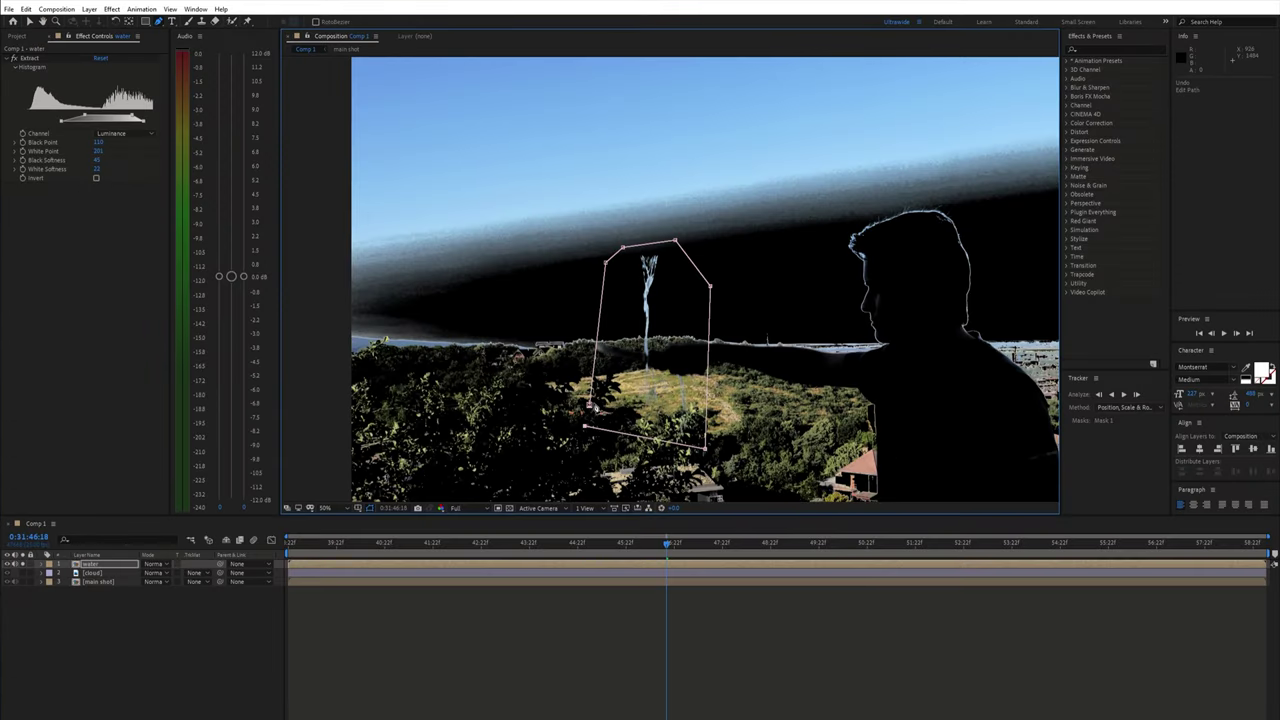
left_click(589, 406)
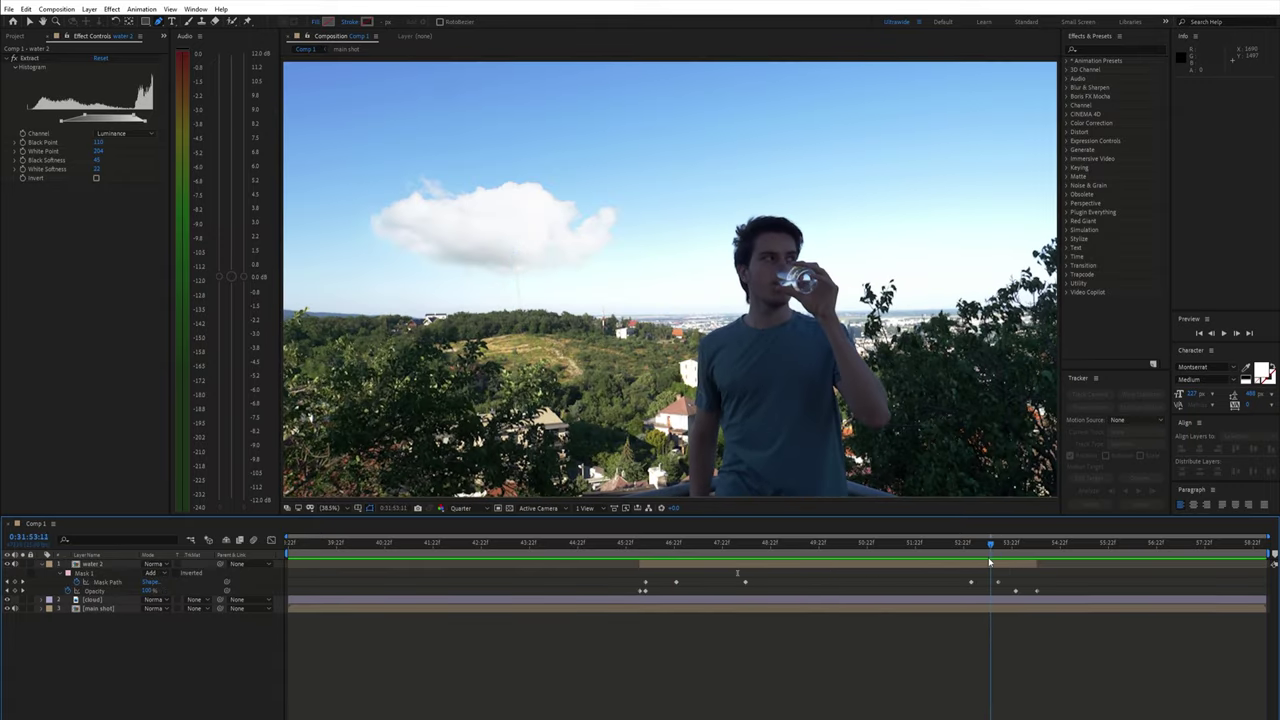
Duplicate the main shot, move it to the top, and rename it knife 2.
left_click_drag(887, 563, 808, 562)
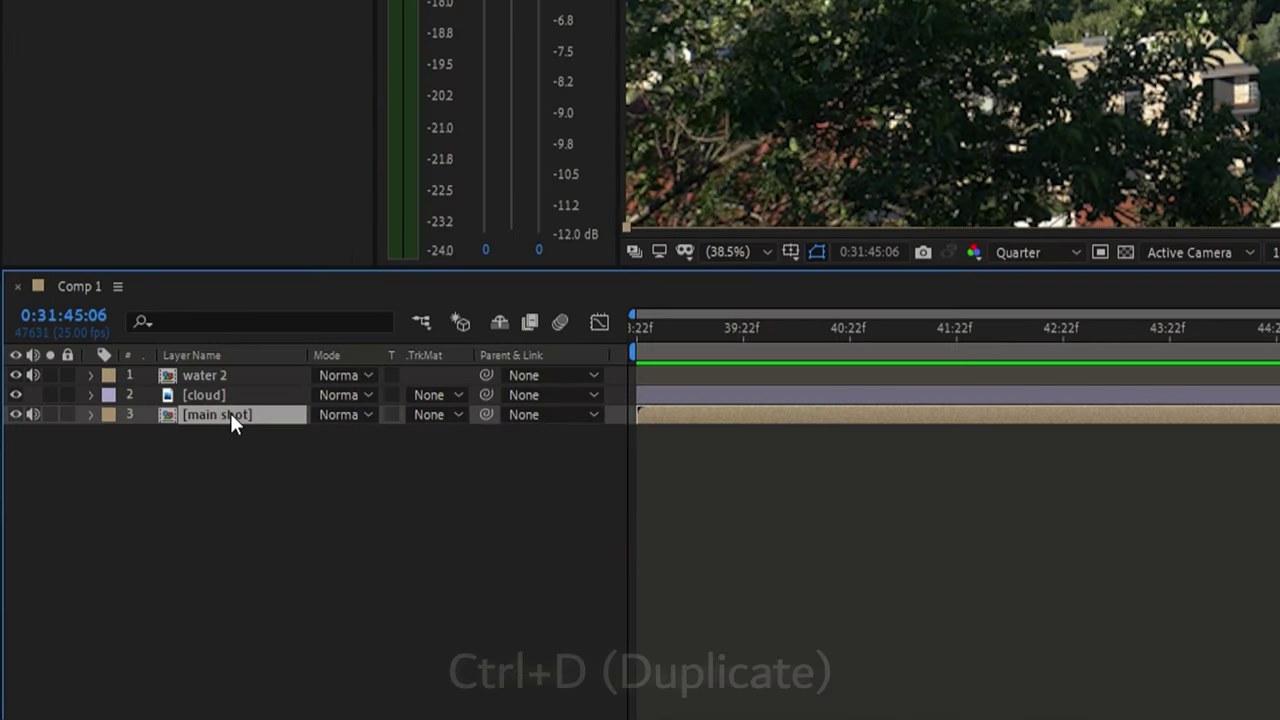
key("ctrl+d")
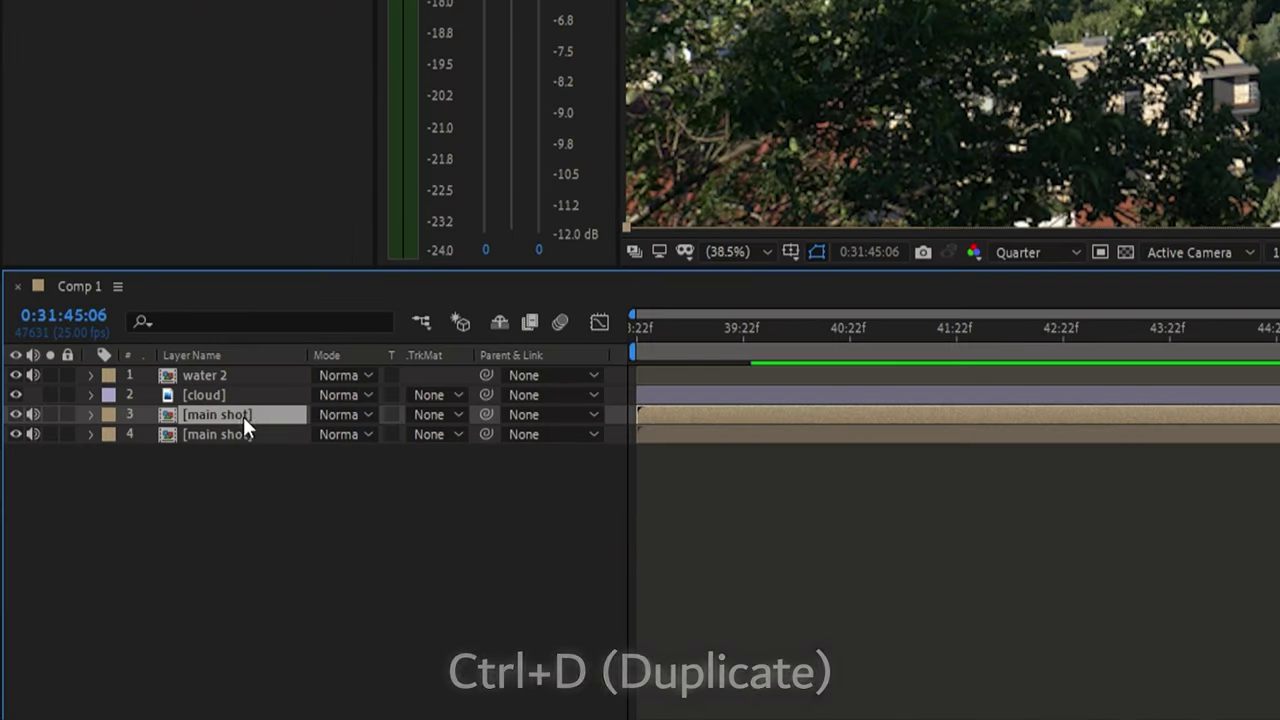
left_click_drag(243, 416, 248, 373)
key("Return")
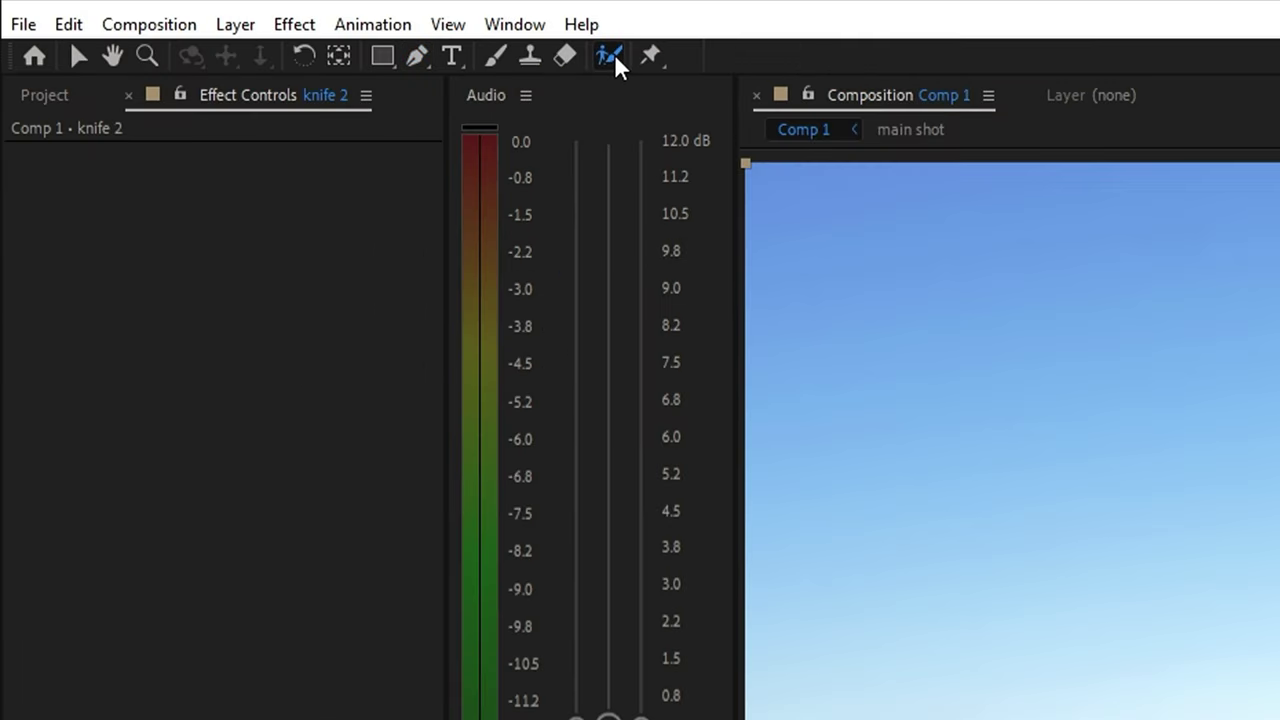
Roto Brush the knife in the knife 2 layer, propagate the outline, and freeze it.
double_click(1275, 719)
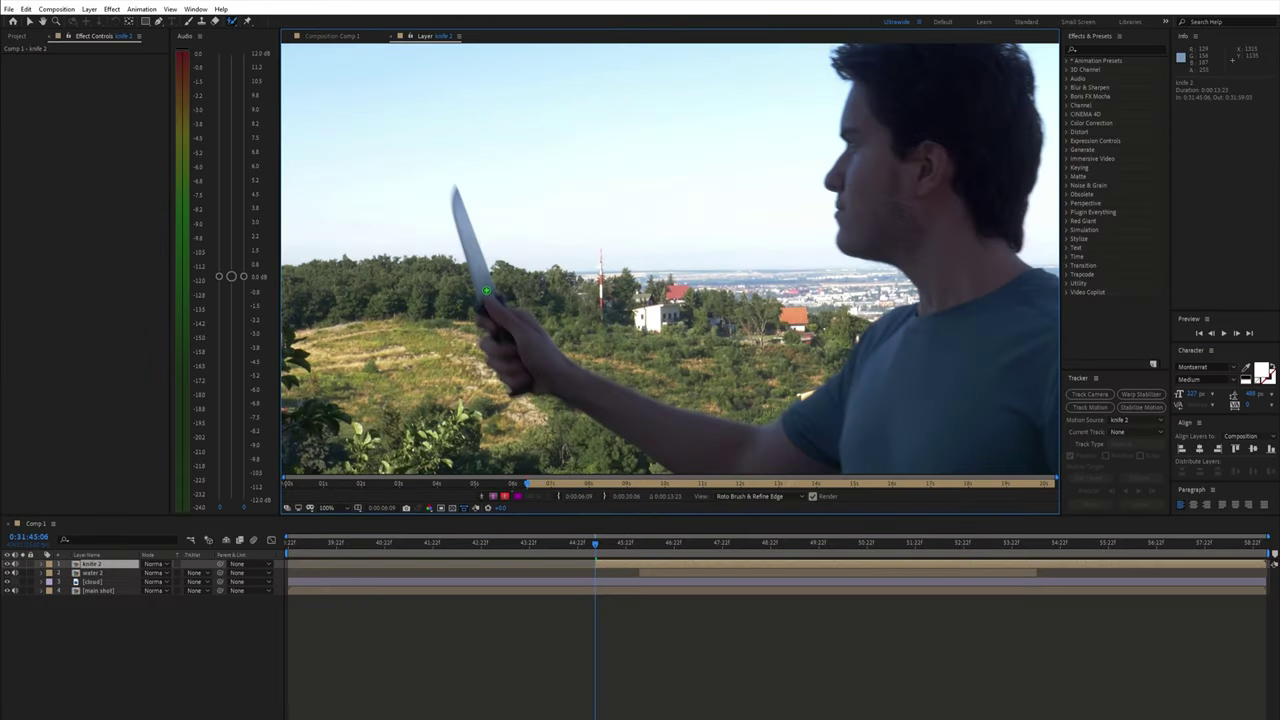
left_click(486, 291)
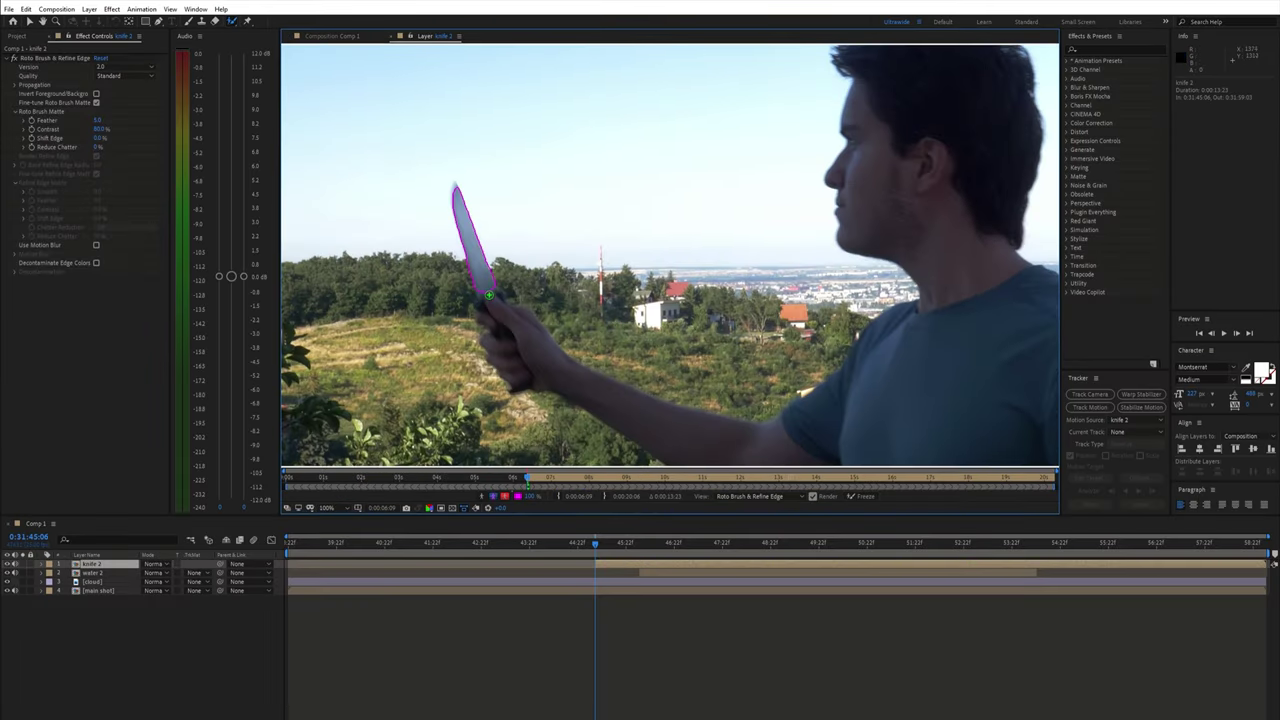
scroll(500, 268, "up", 2)
key("Page_Down")
key("Page_Down")
key("Page_Down")
key("Page_Down")
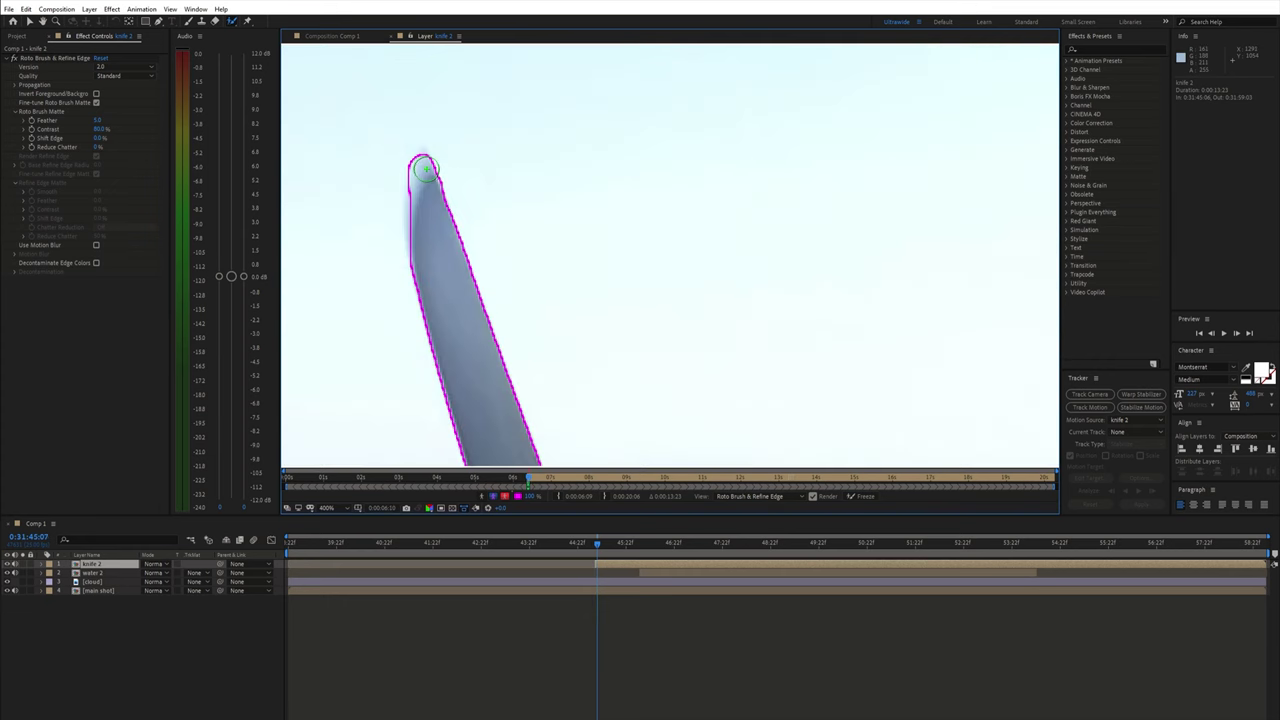
key("space")
scroll(478, 242, "down", 2)
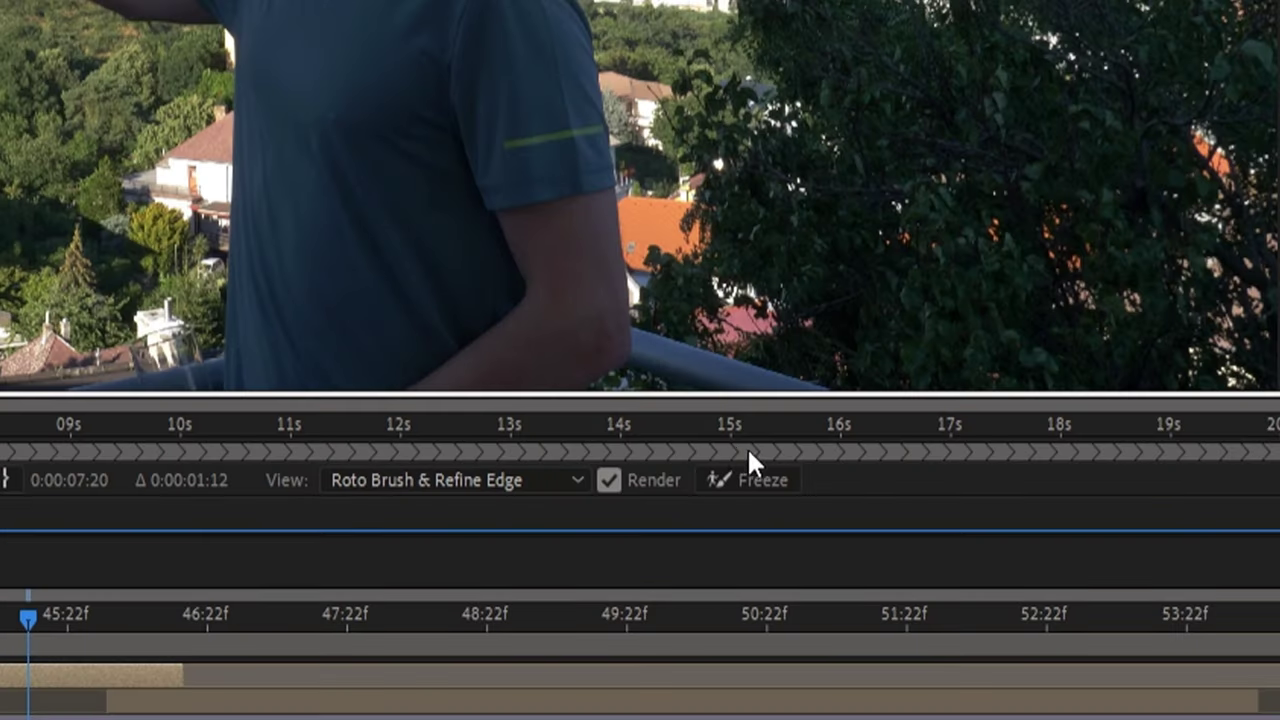
left_click(862, 495)
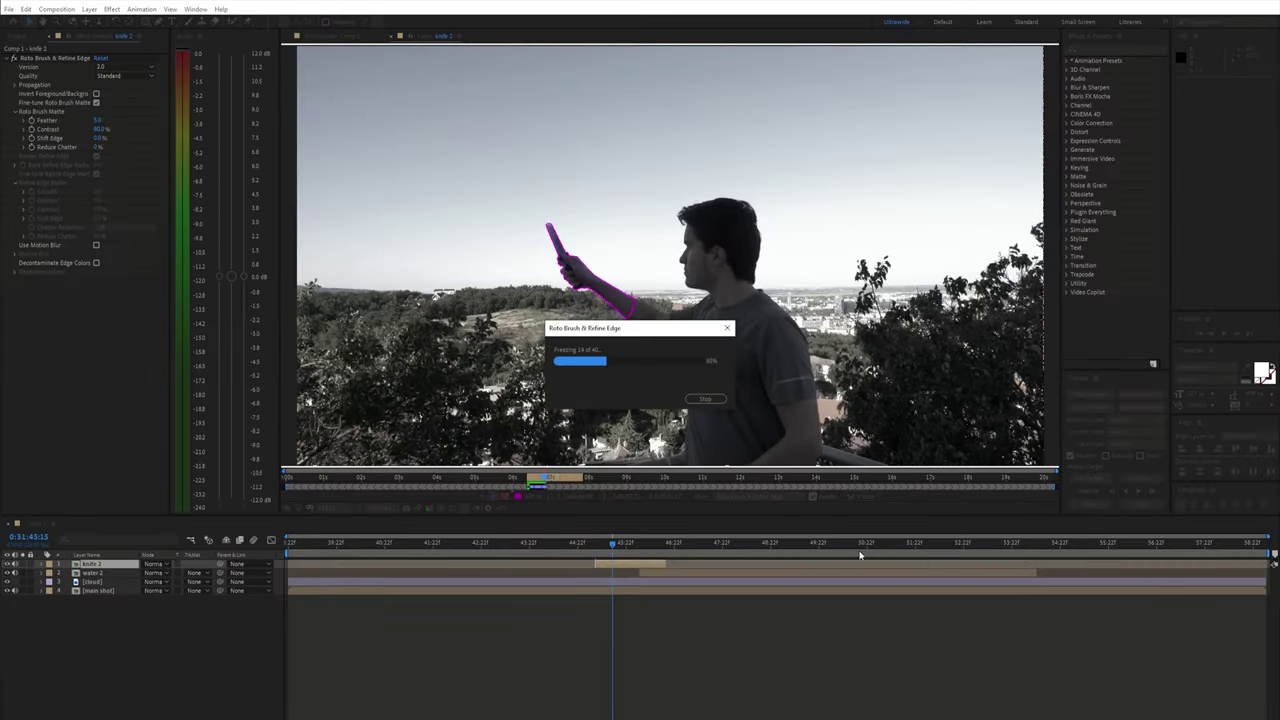
Enable Use Motion Blur on the knife matte, reduce its feather slightly, and unsolo the layer.
left_click(346, 36)
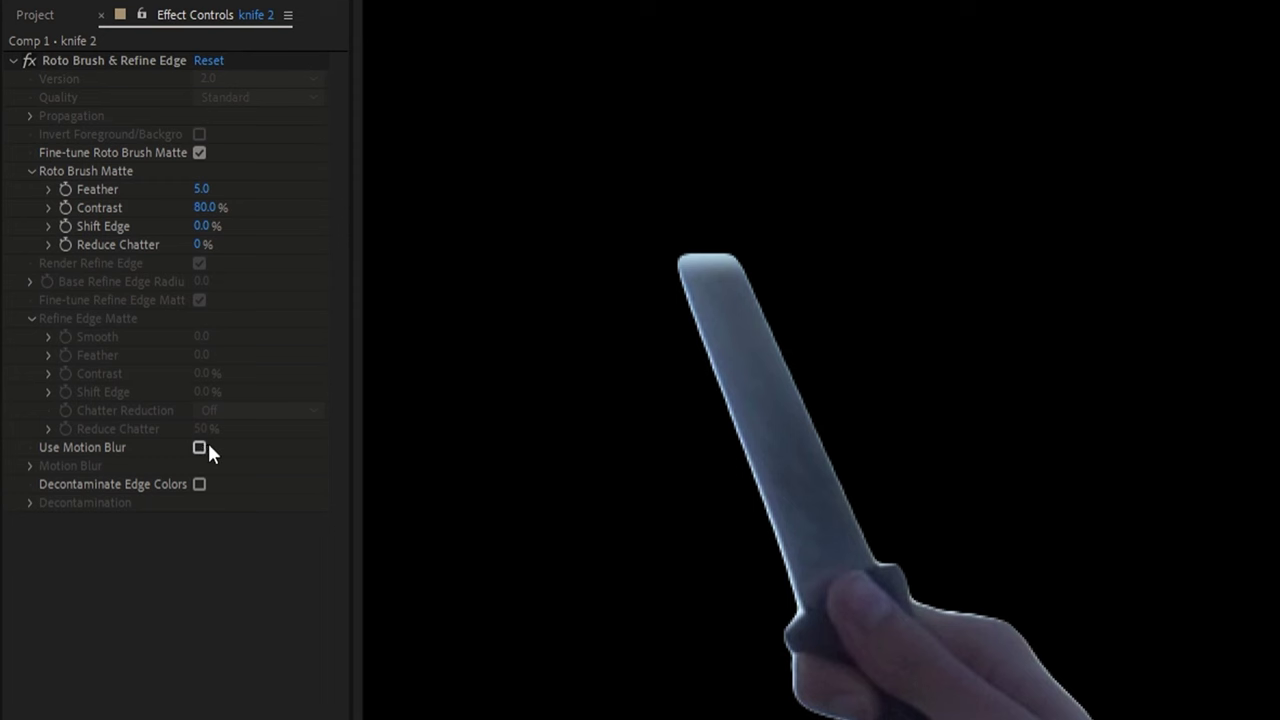
left_click(199, 448)
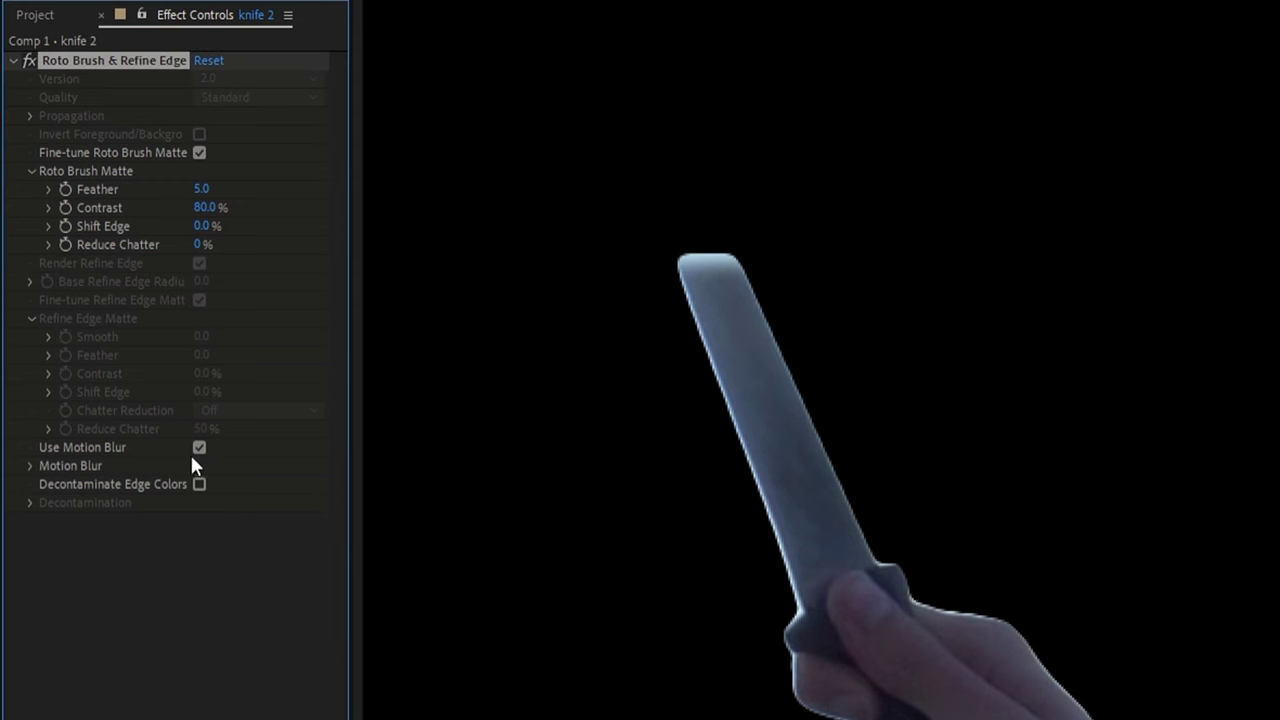
left_click_drag(262, 188, 238, 200)
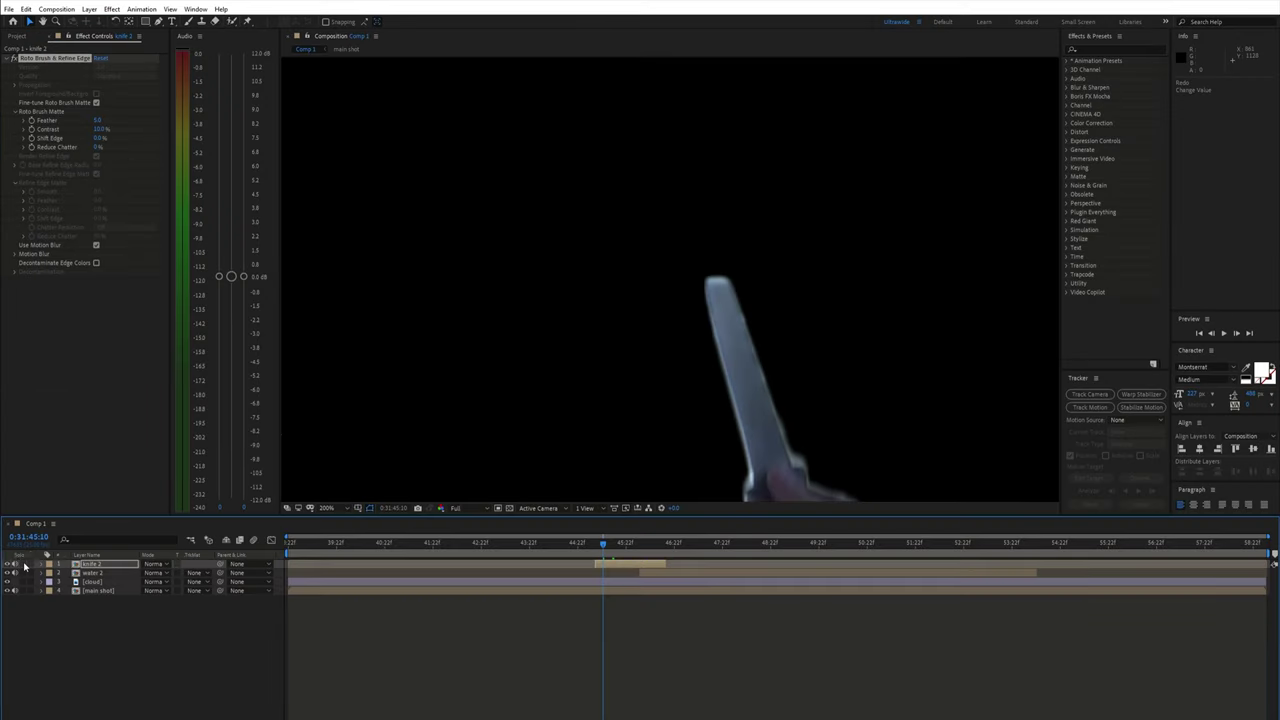
left_click(25, 566)
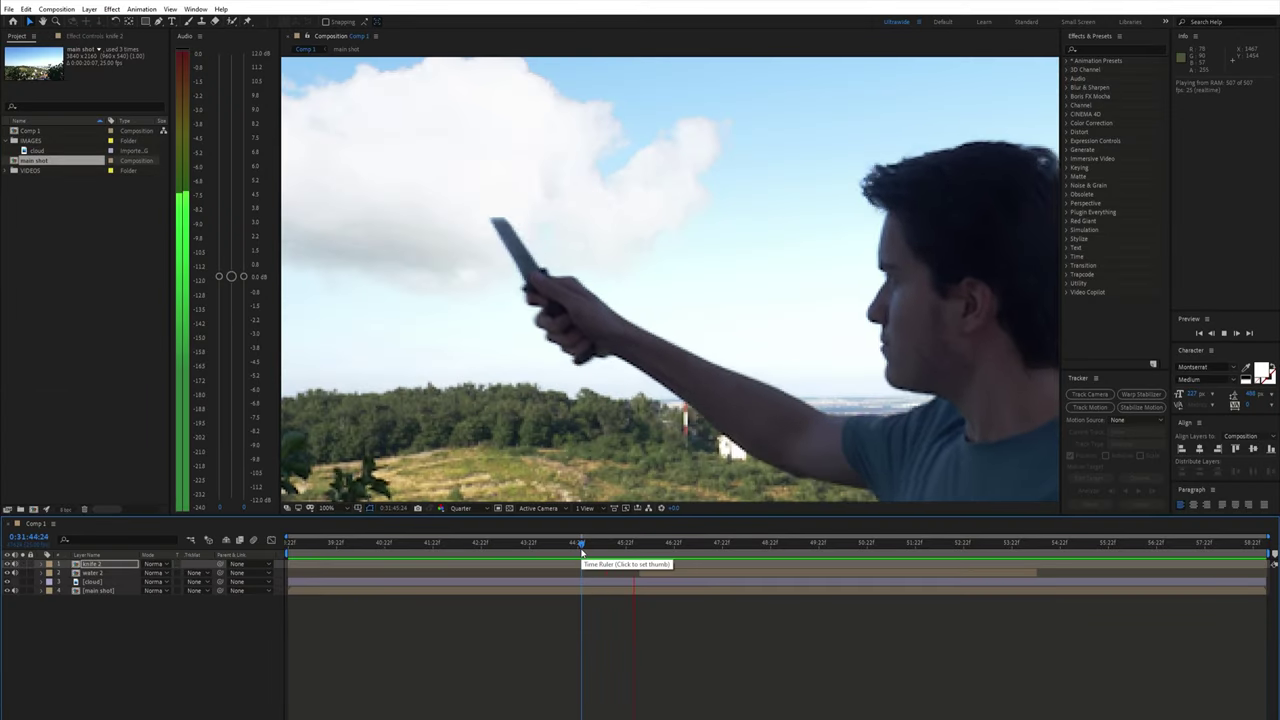
Scrub to the moment the knife strikes the cloud.
left_click_drag(581, 552, 656, 562)
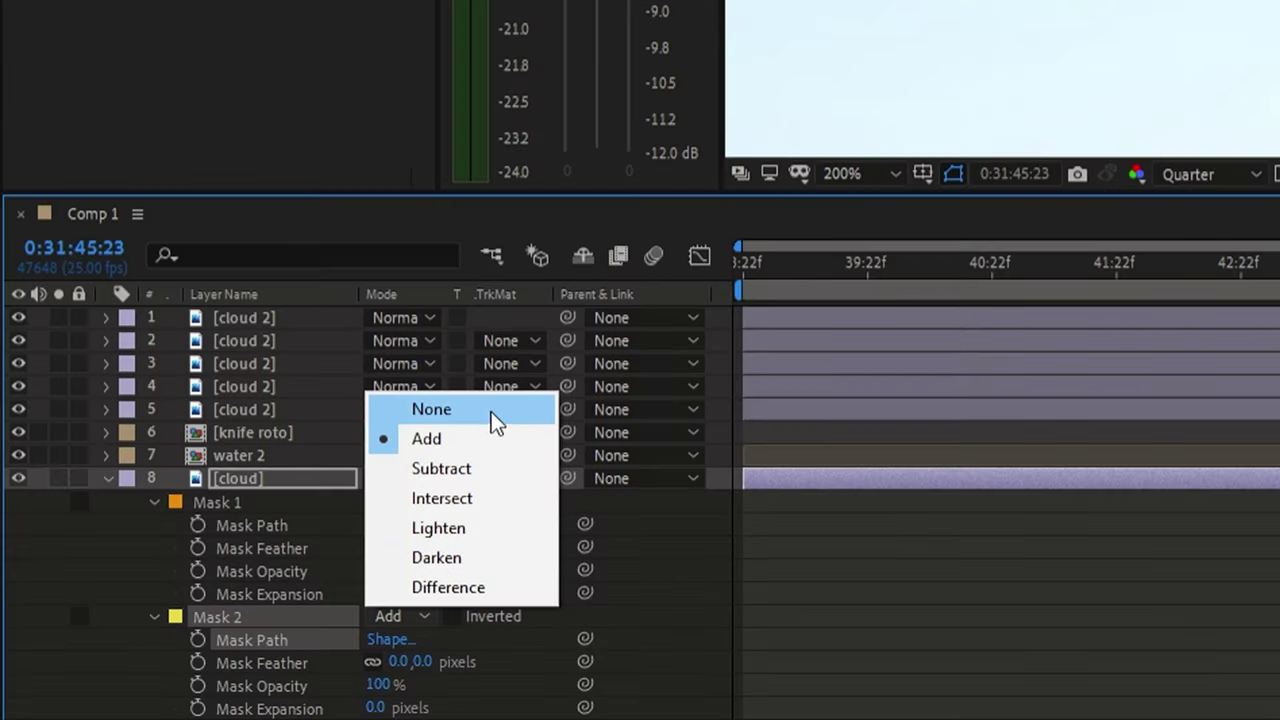
Set Mask 2 to None and keyframe its path stretching leftward across the cloud over several frames.
left_click(491, 412)
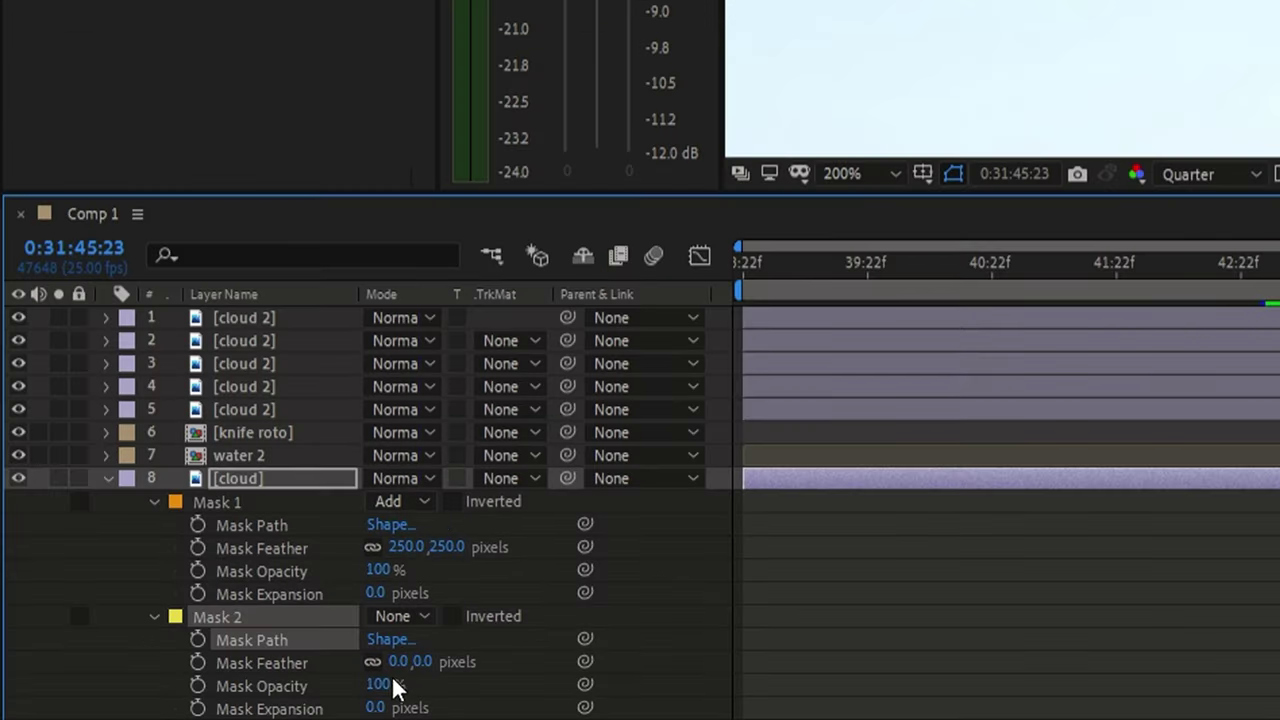
left_click(197, 640)
key("shift+Page_Down")
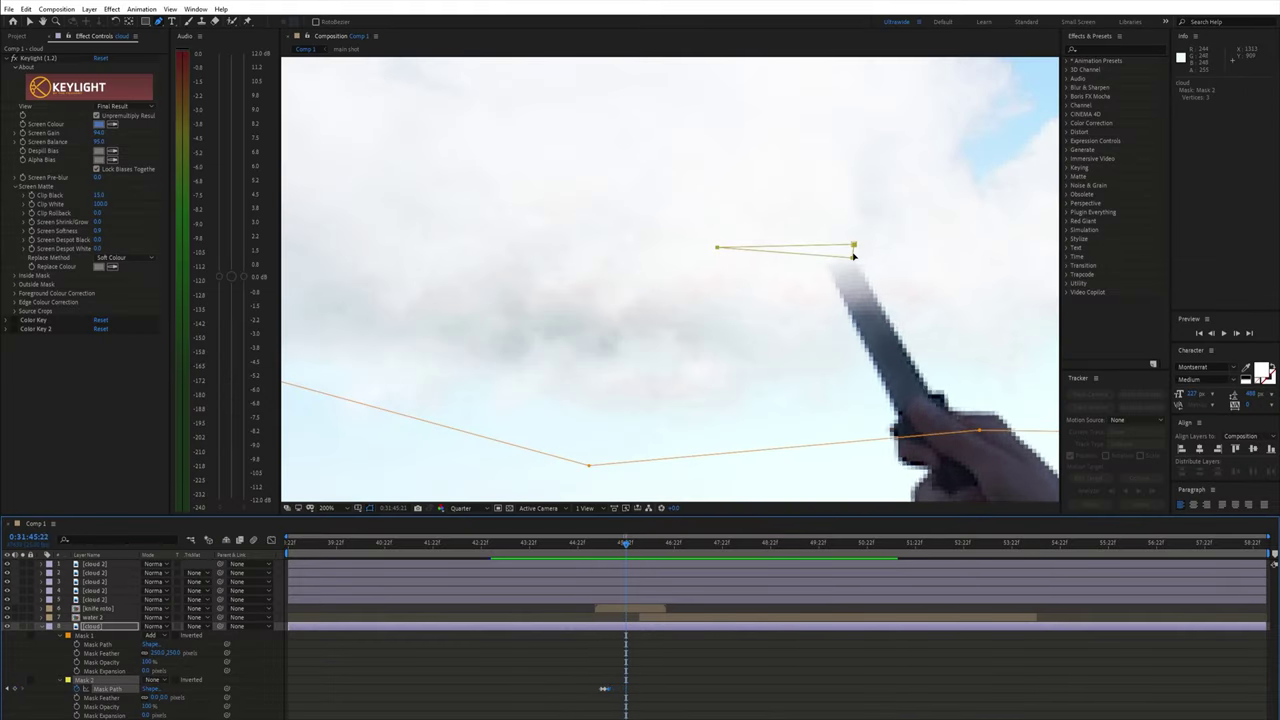
left_click_drag(752, 250, 532, 241)
key("shift+Page_Down")
key("Page_Down")
key("Page_Down")
key("Page_Down")
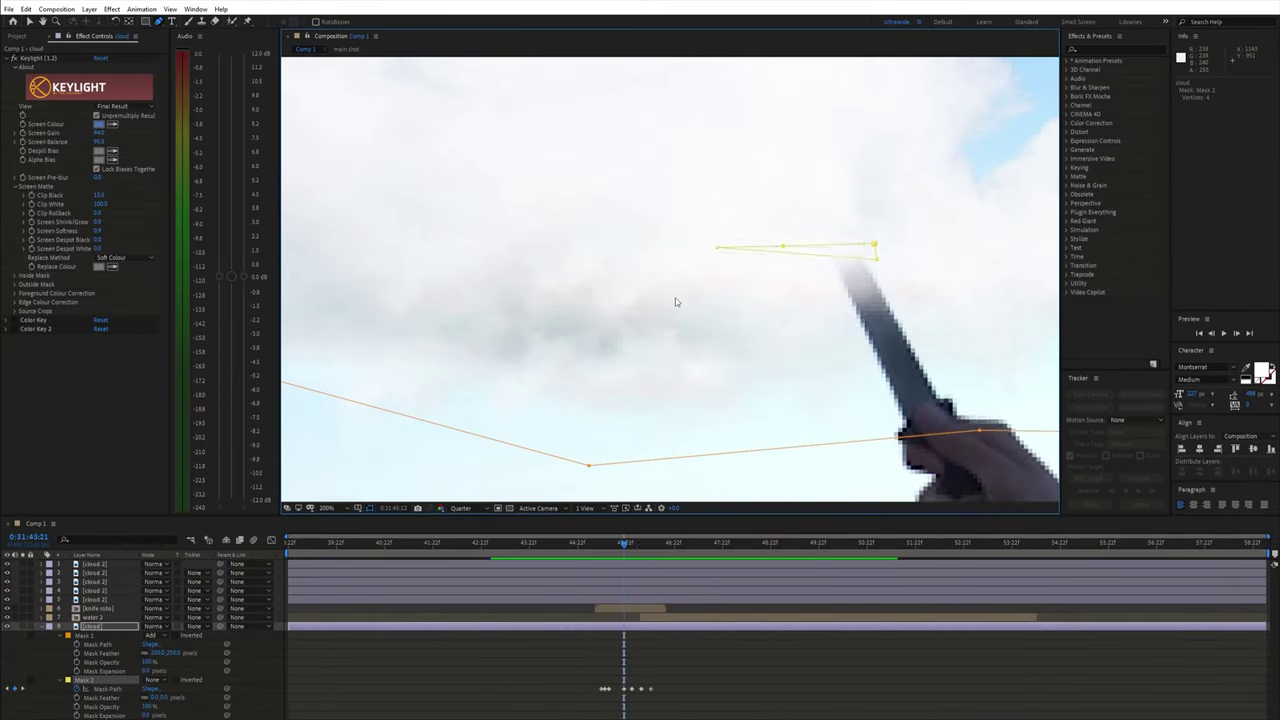
left_click_drag(480, 262, 403, 239)
key("Page_Down")
key("Page_Down")
key("Page_Down")
key("Page_Down")
key("Page_Down")
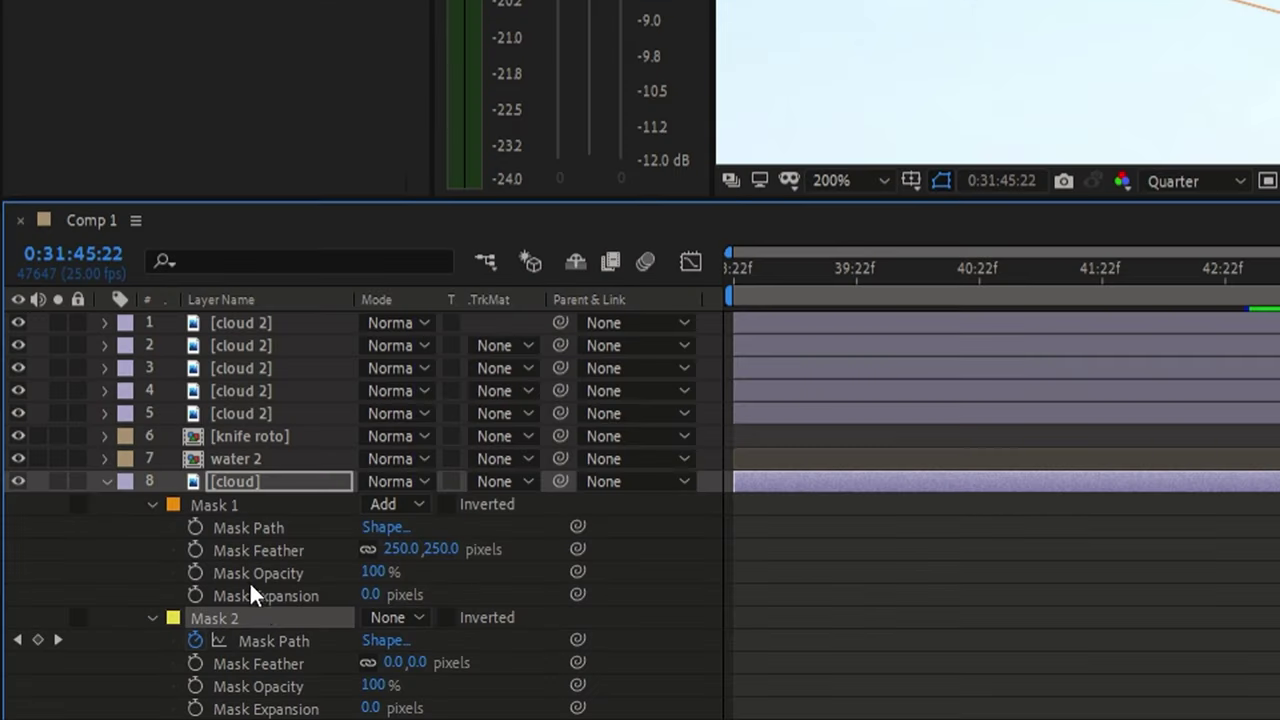
Switch Mask 2 to Subtract and preview the water pouring from the stabbed cloud.
left_click(150, 680)
left_click(434, 472)
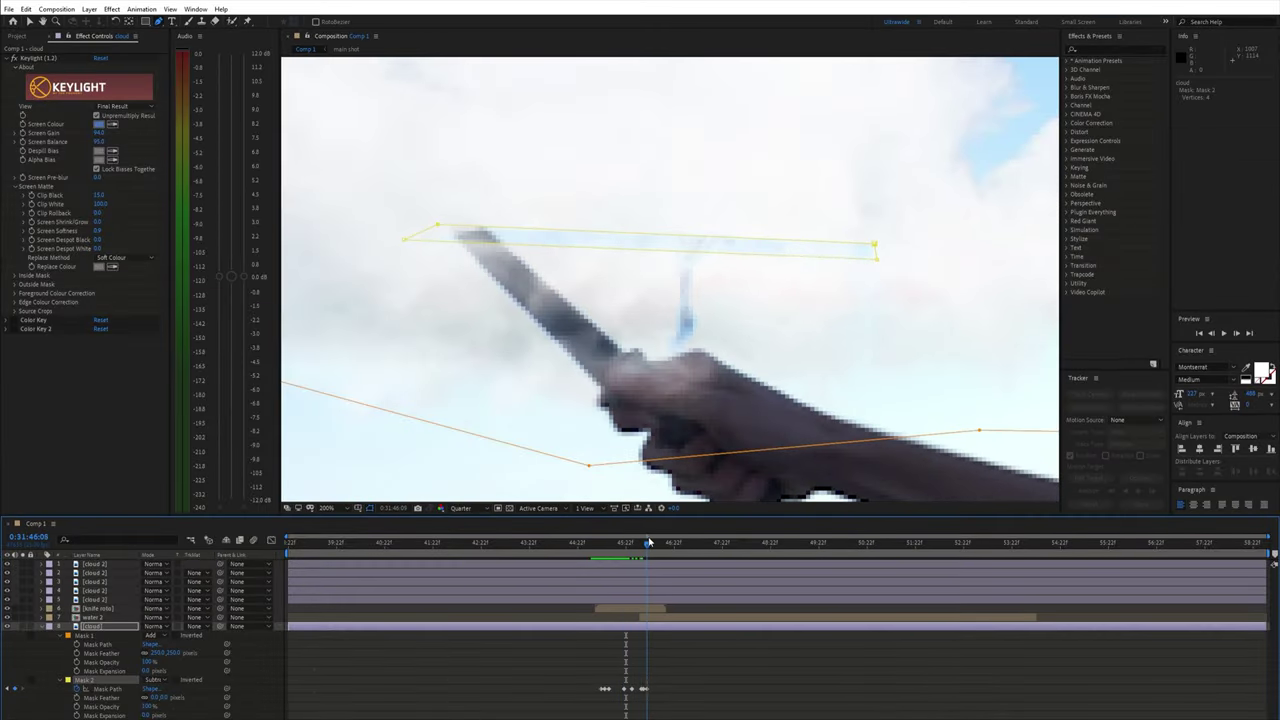
mouse_move(649, 543)
left_mouse_down()
mouse_move(661, 543)
mouse_move(638, 541)
mouse_move(655, 543)
left_mouse_up()
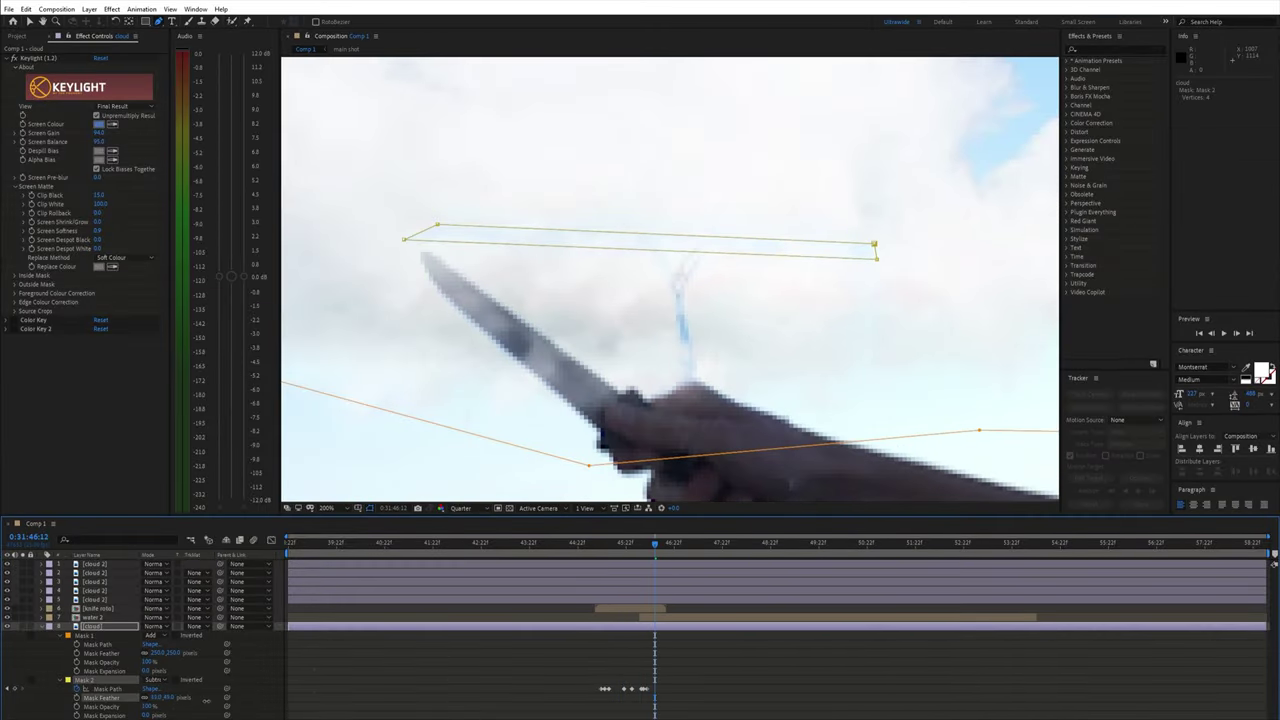
left_click(603, 543)
key("space")
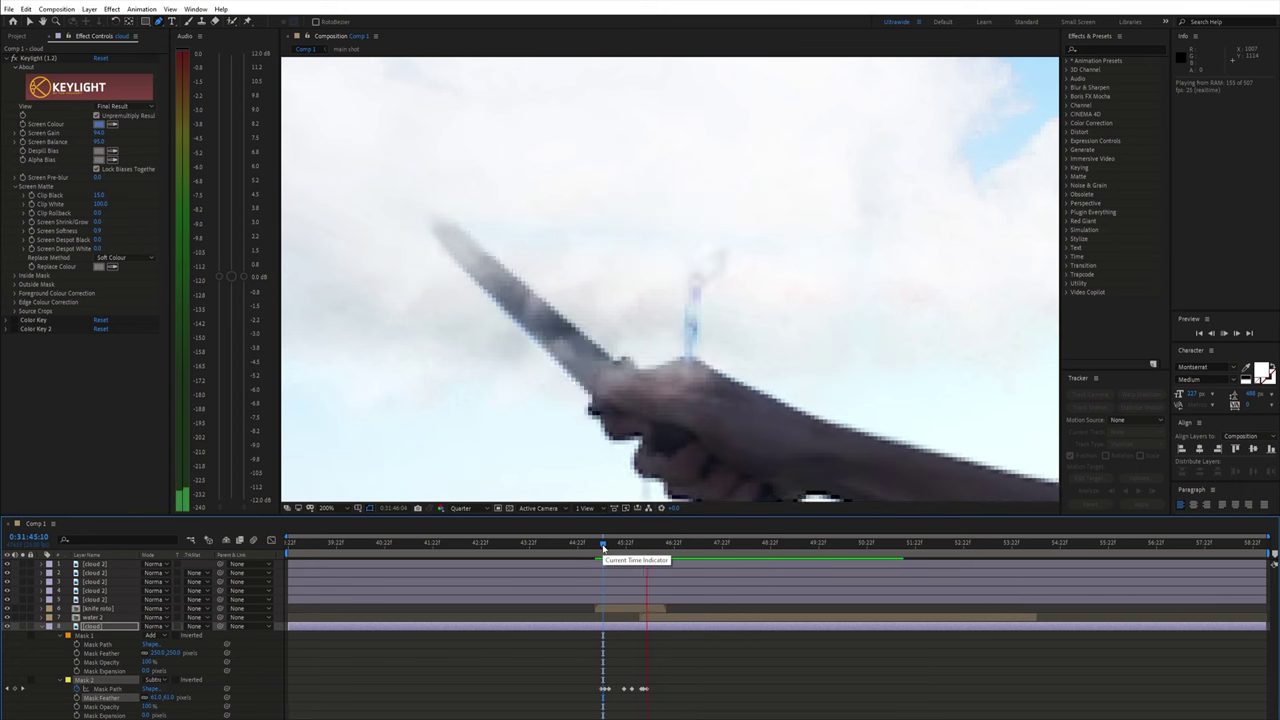
key("comma")
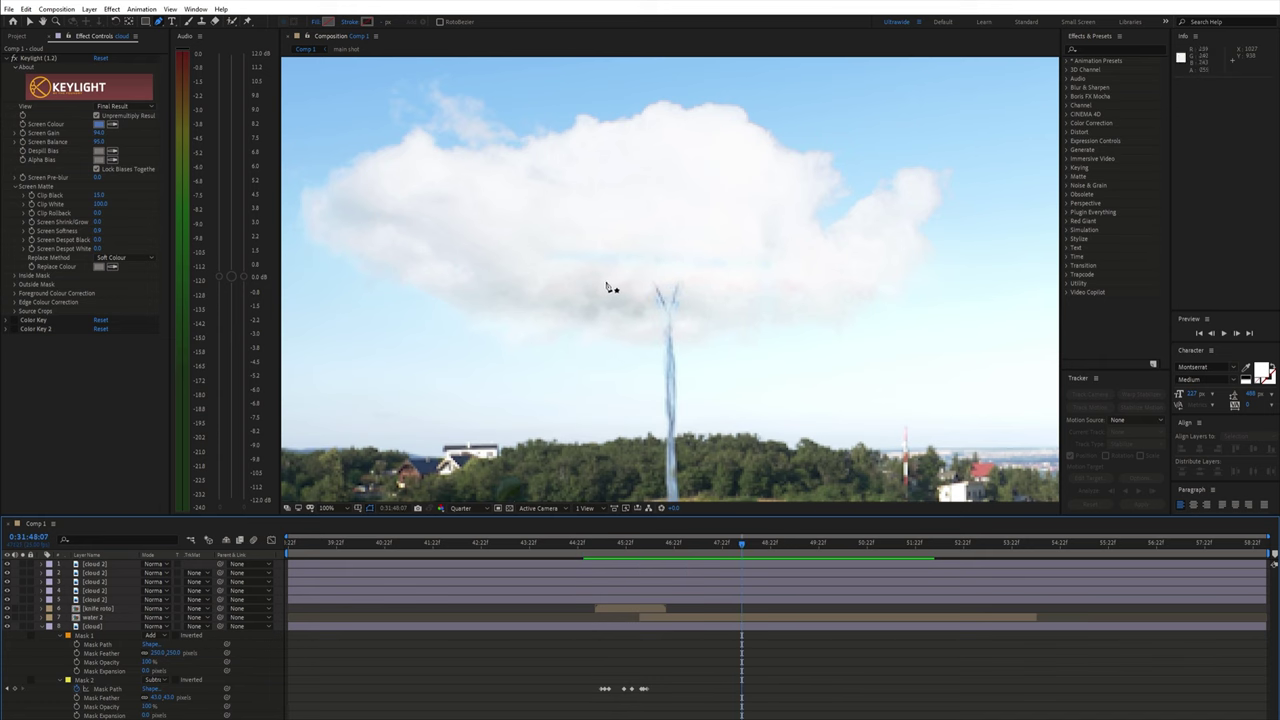
Apply Turbulent Displace to the cloud, keyframe Amount rising from 0, and enlarge Size to 174.
key("ctrl+space")
type("turb")
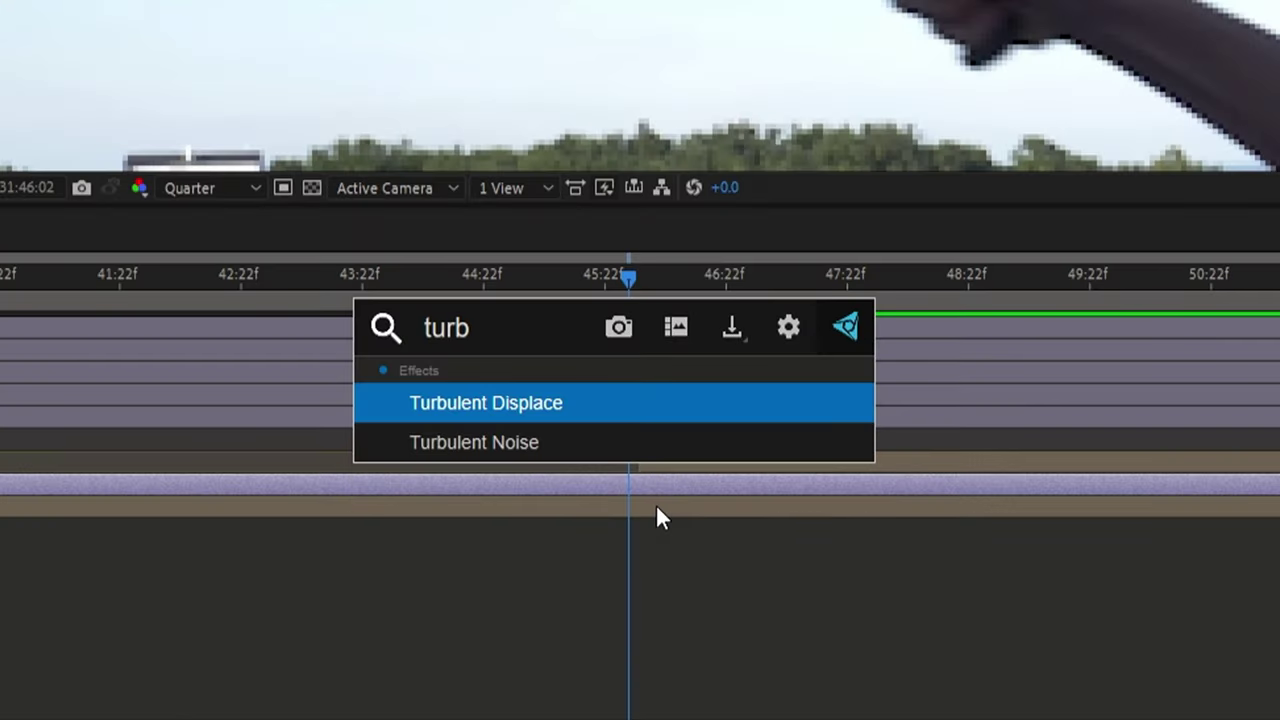
left_click(627, 405)
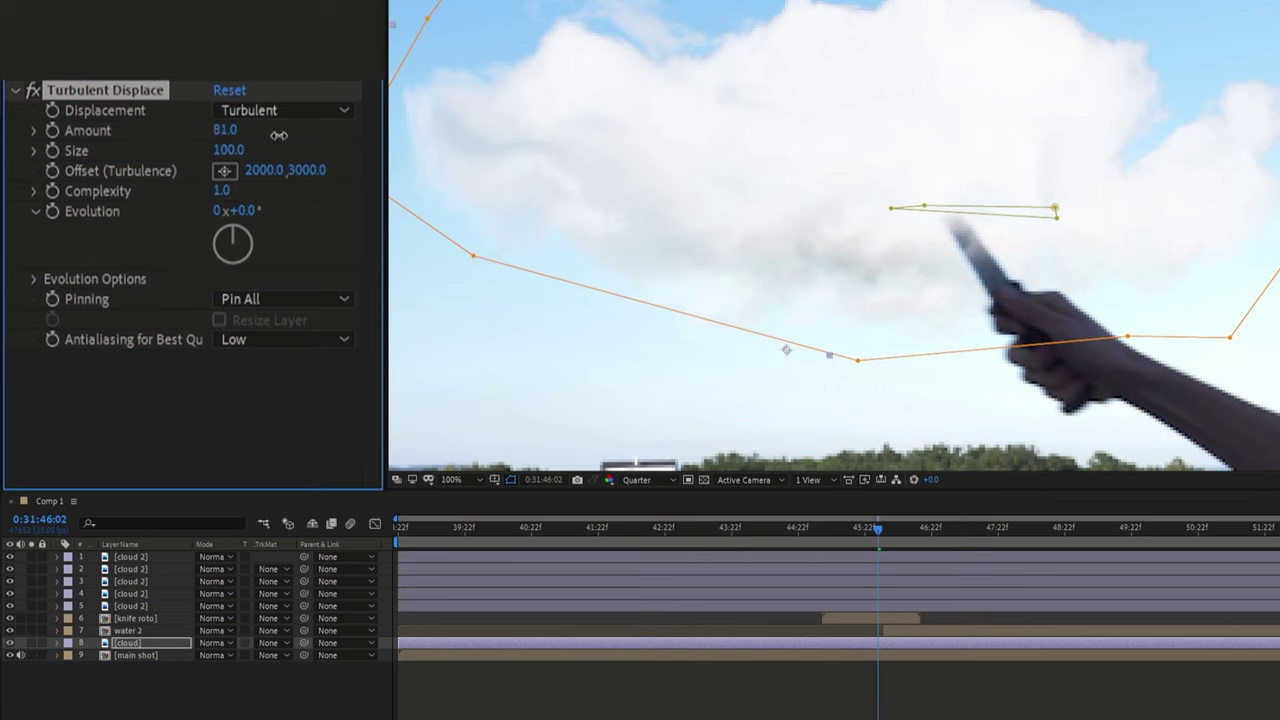
left_click_drag(278, 135, 63, 126)
left_click(52, 130)
left_click_drag(291, 135, 300, 134)
left_click_drag(230, 150, 280, 163)
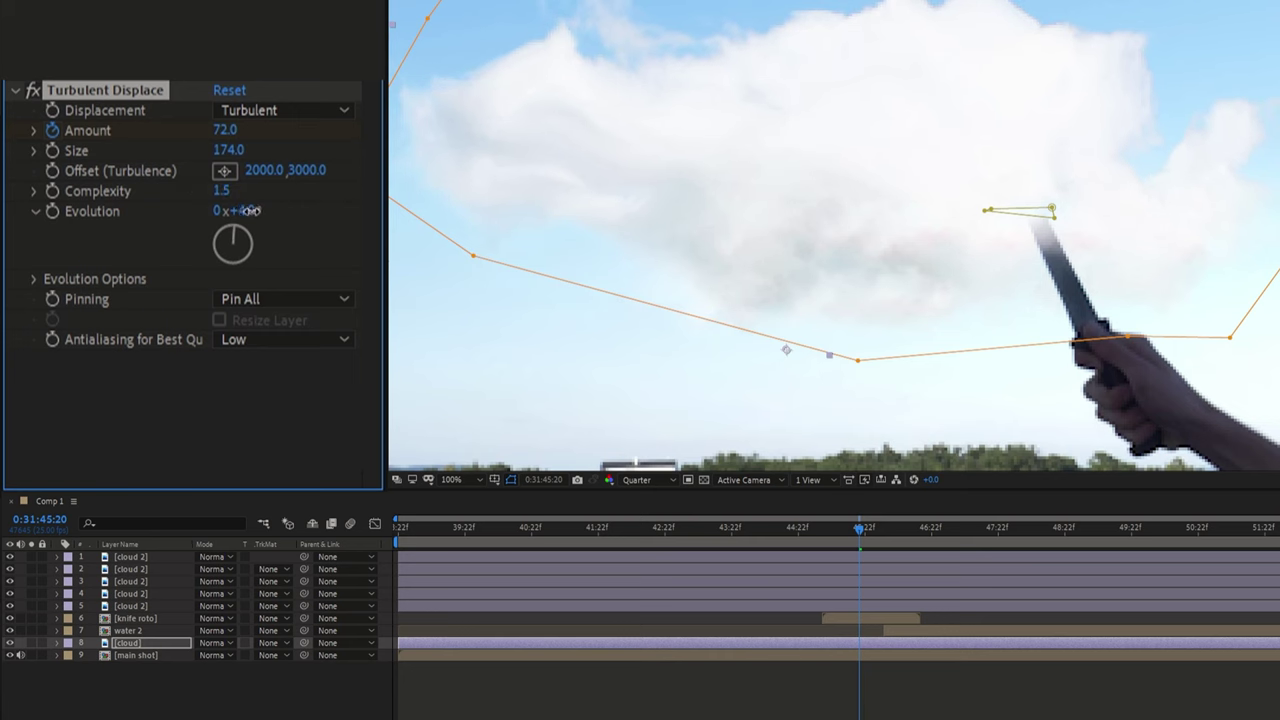
Animate Evolution from 7 to 351 degrees and preview the warp at the knife strike.
left_click_drag(246, 207, 258, 207)
key("u")
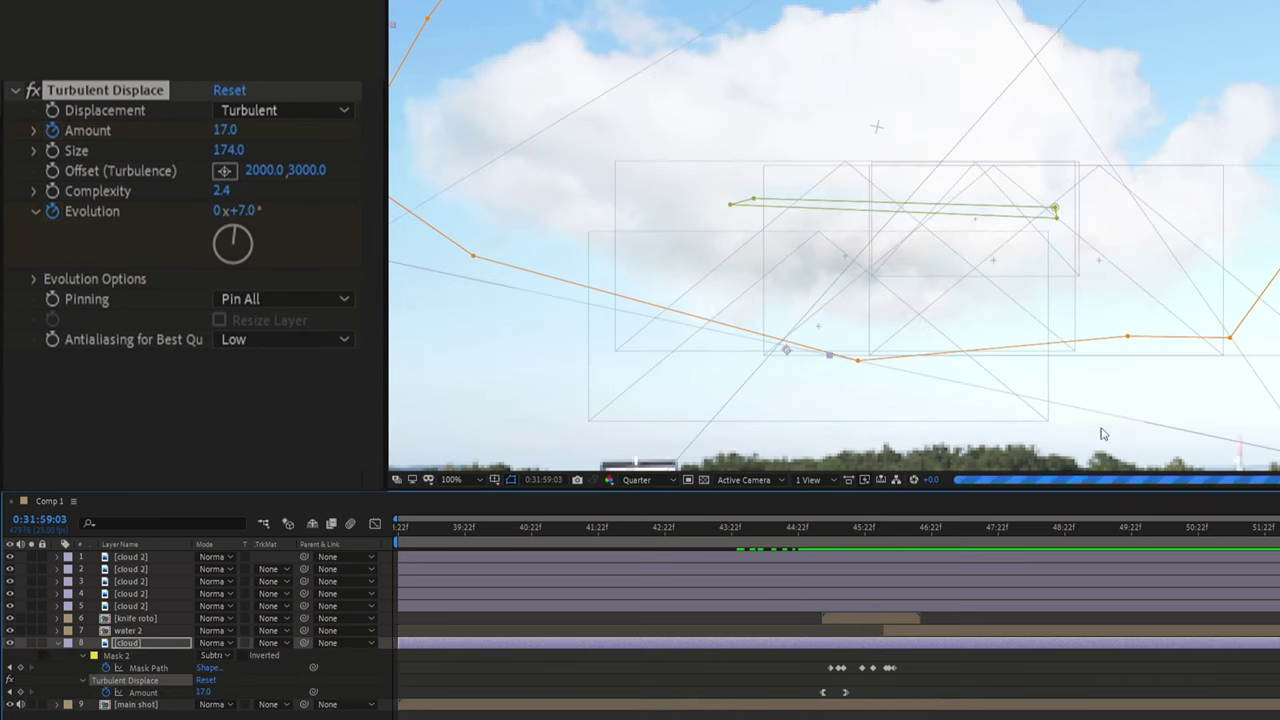
left_click_drag(243, 214, 491, 323)
left_click(822, 543)
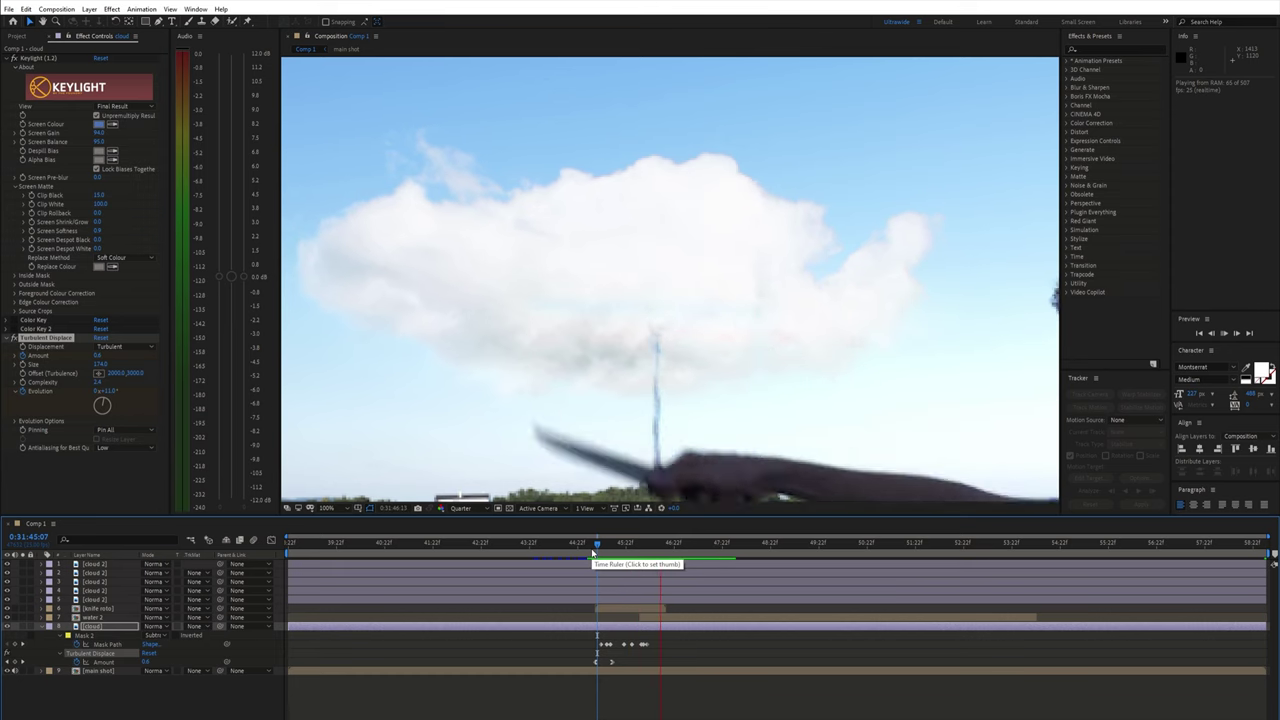
left_click(591, 548)
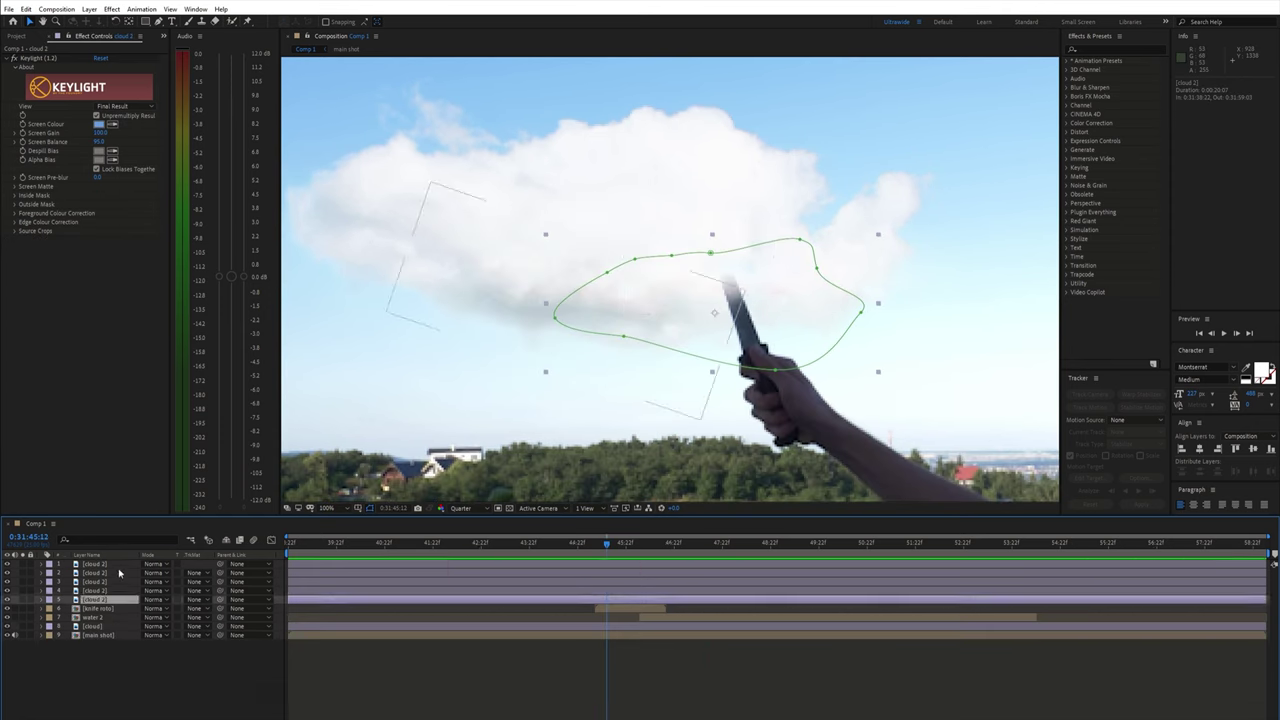
Keyframe Position on the cloud 2 pieces so they move along with the knife.
left_click(135, 567, "shift")
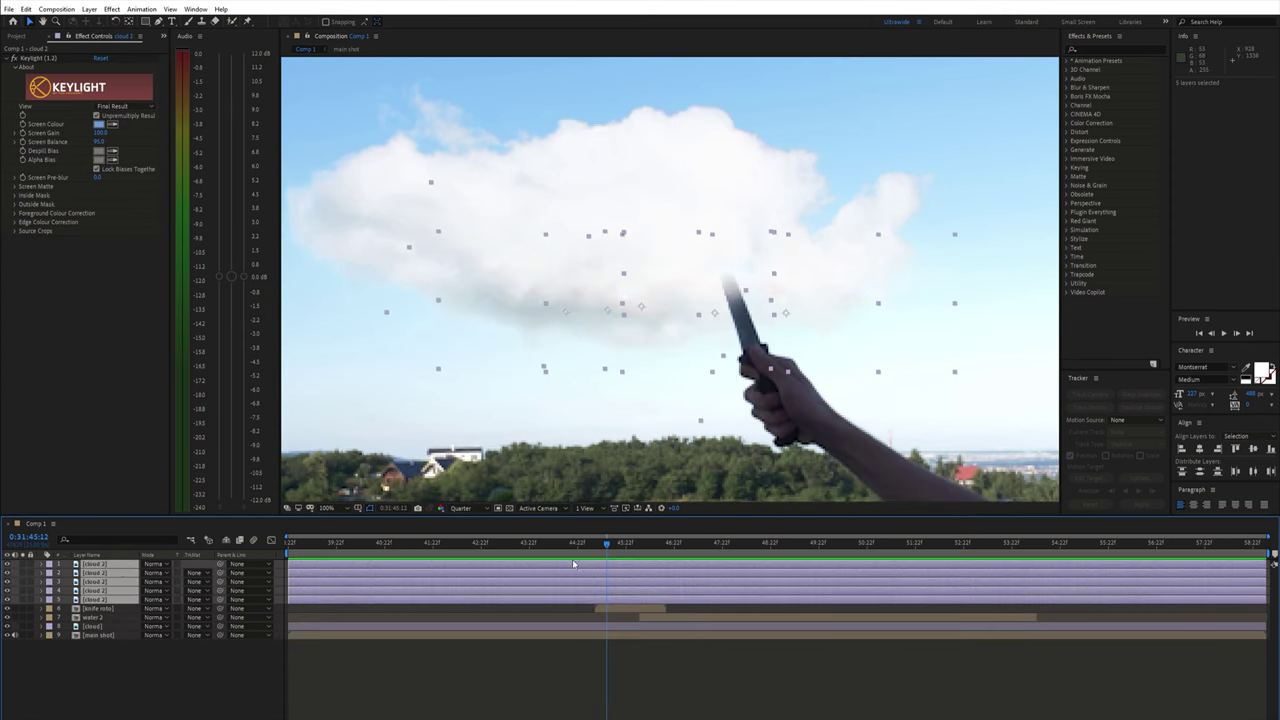
left_click_drag(604, 547, 602, 546)
key("p")
key("Page_Up")
left_click(68, 572)
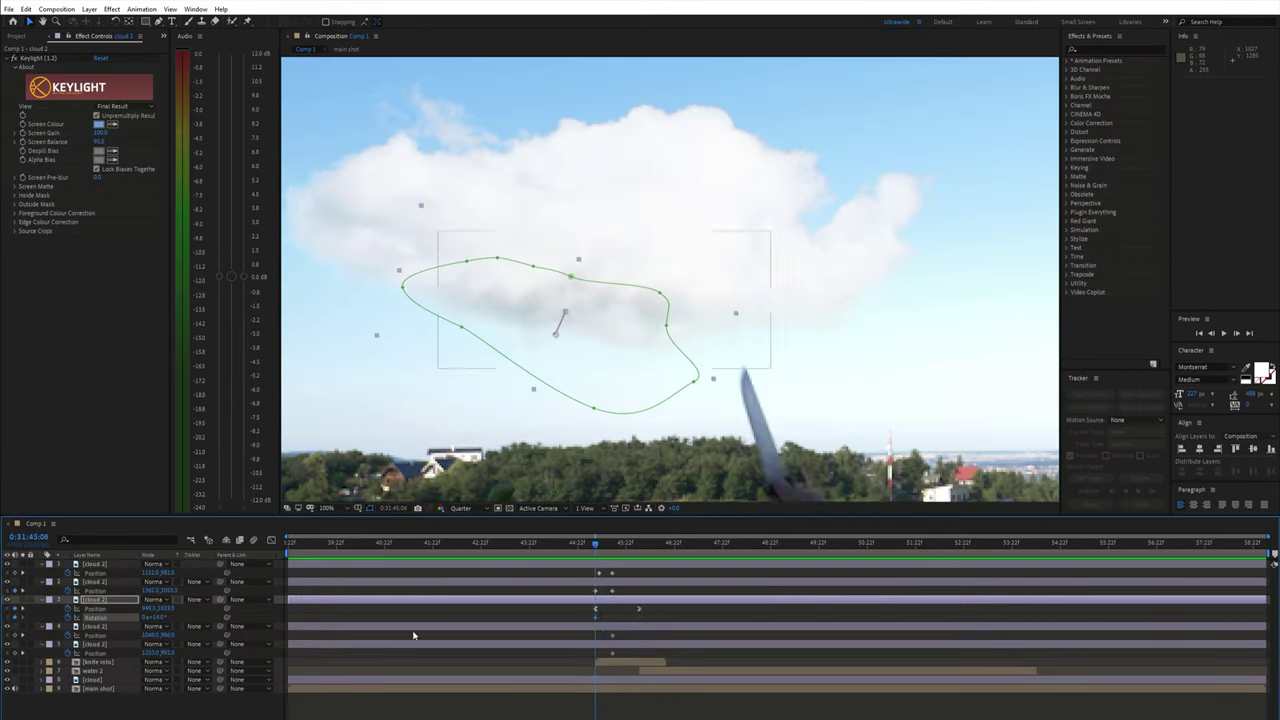
left_click_drag(594, 554, 610, 554)
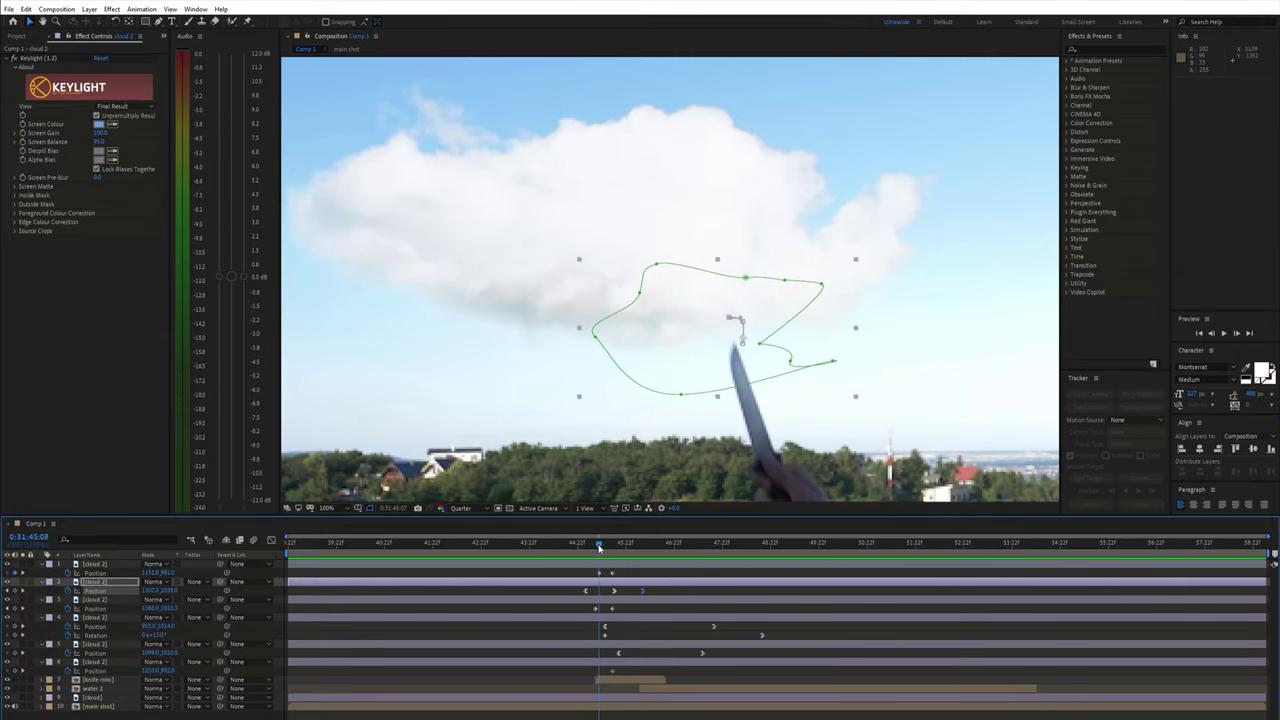
left_click_drag(598, 548, 601, 548)
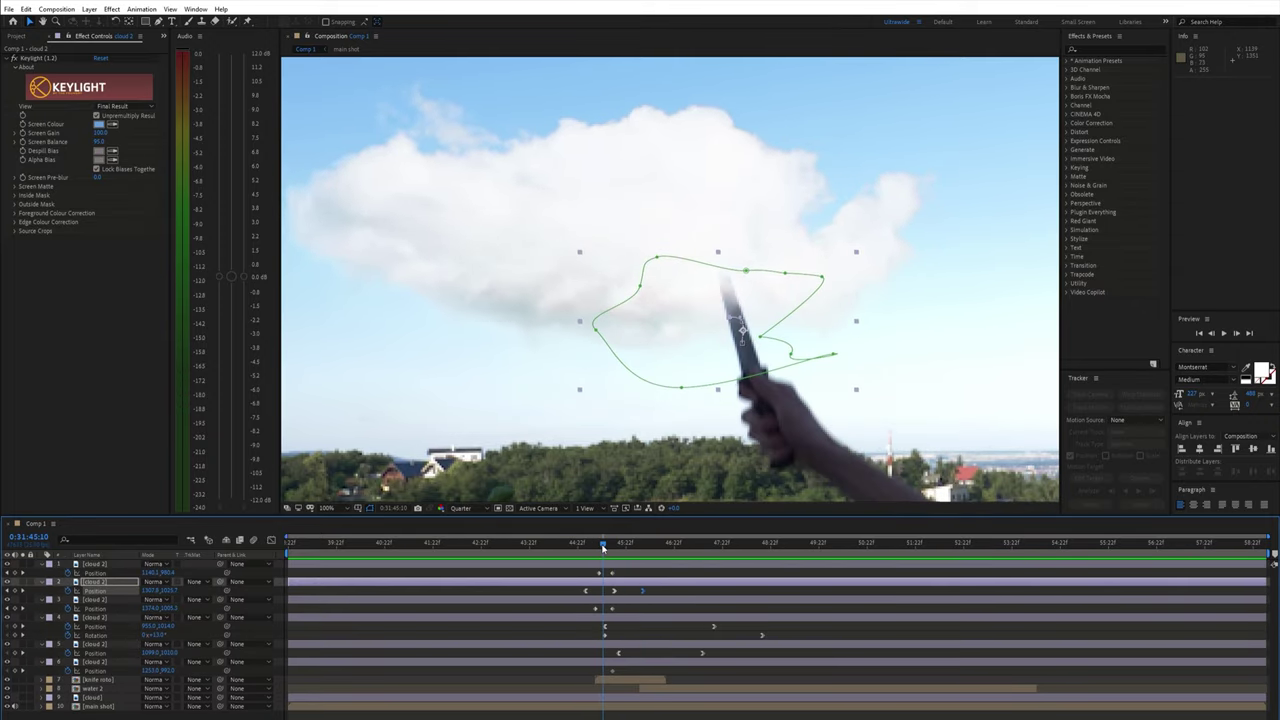
Add Turbulent Displace to a cloud piece with a time-based Evolution expression, then scrub to check it.
key("ctrl+space")
type("turbul")
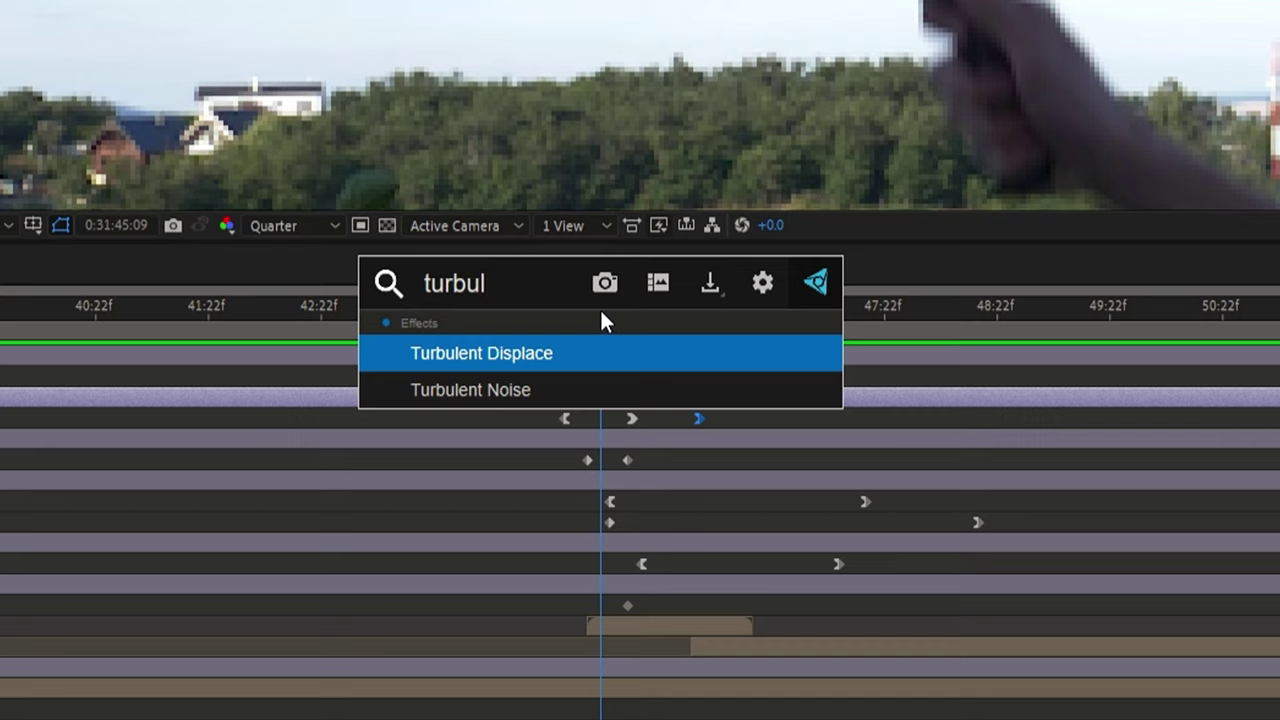
key("Return")
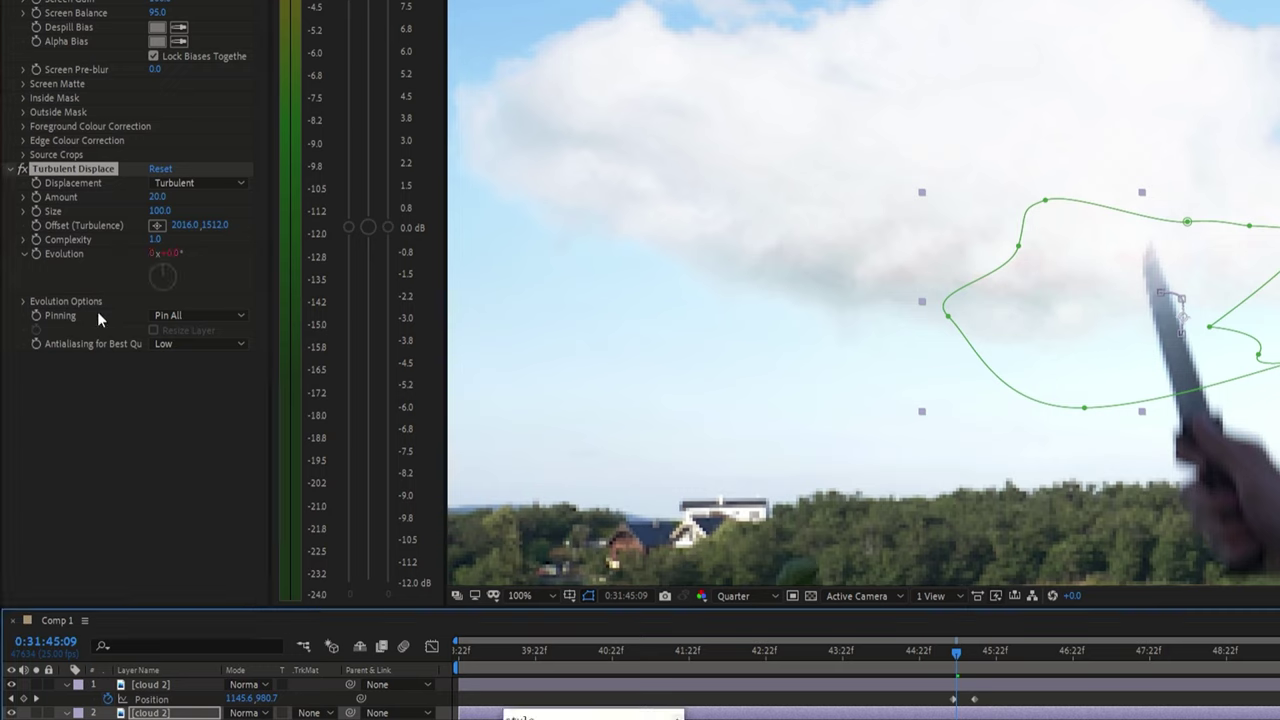
type("time*200")
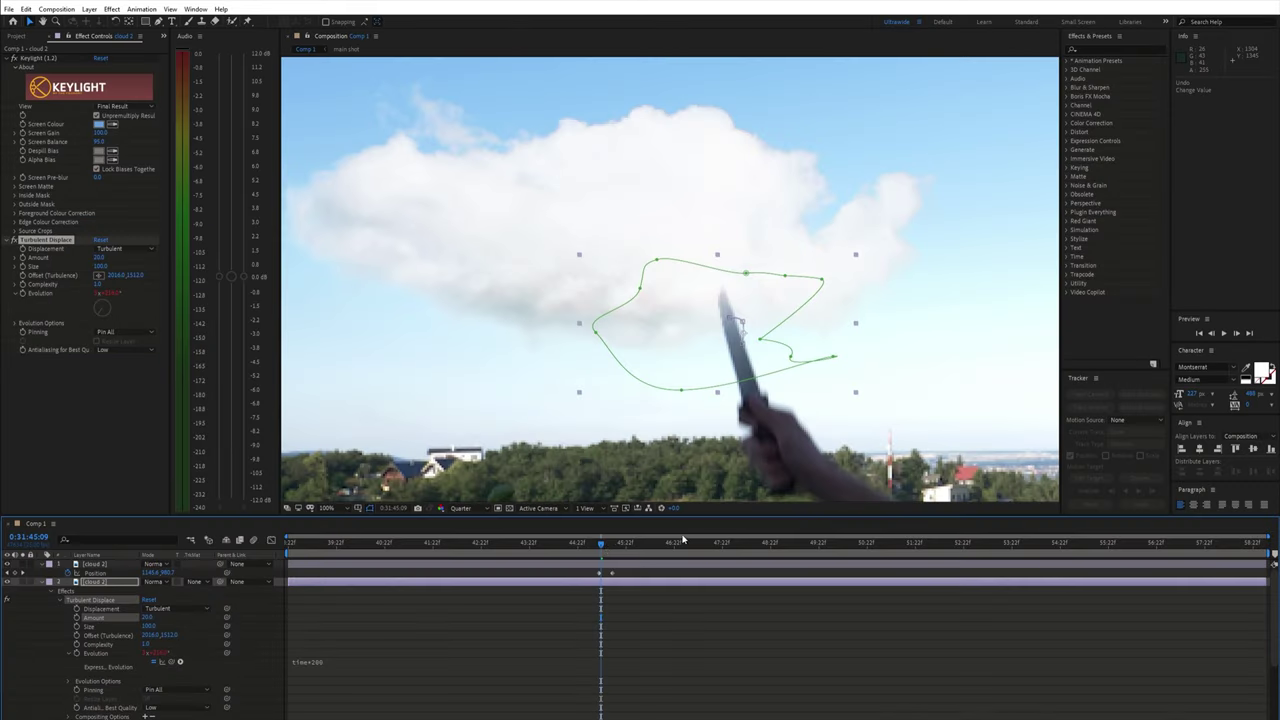
left_click_drag(605, 548, 583, 548)
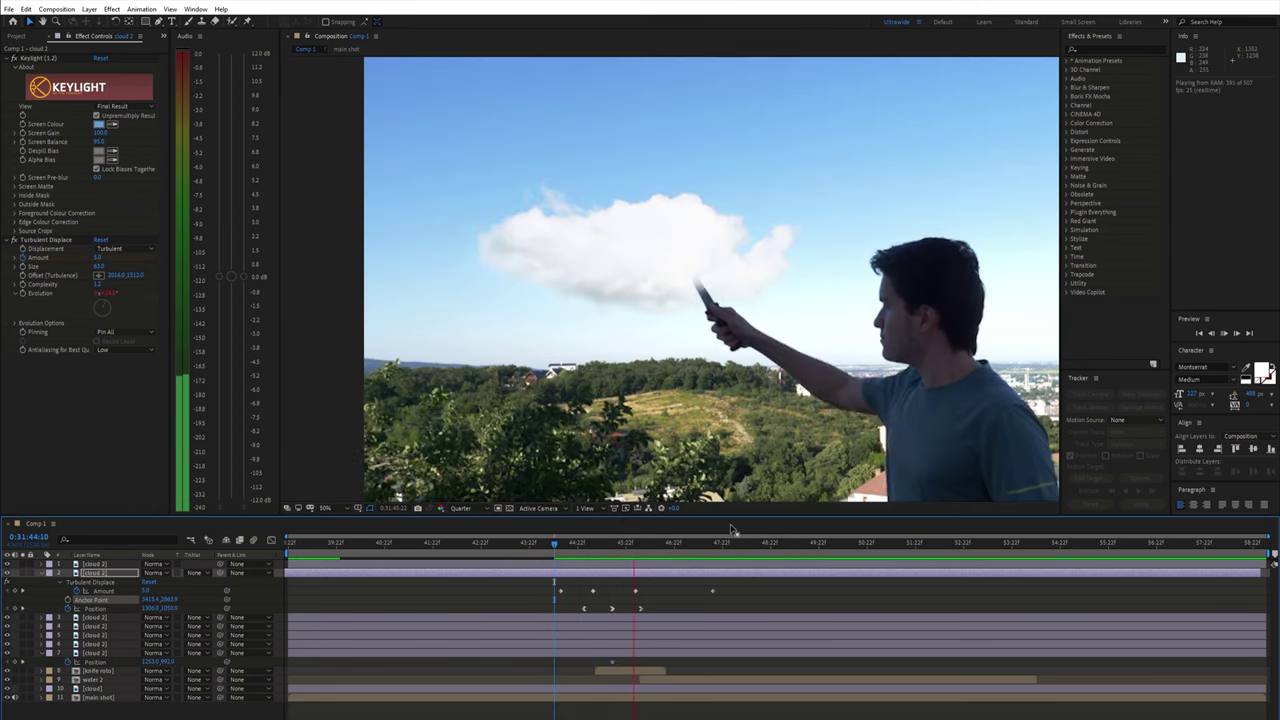
Preview the shot from 44:13, view it at 100%, and move to a later frame.
left_click(560, 544)
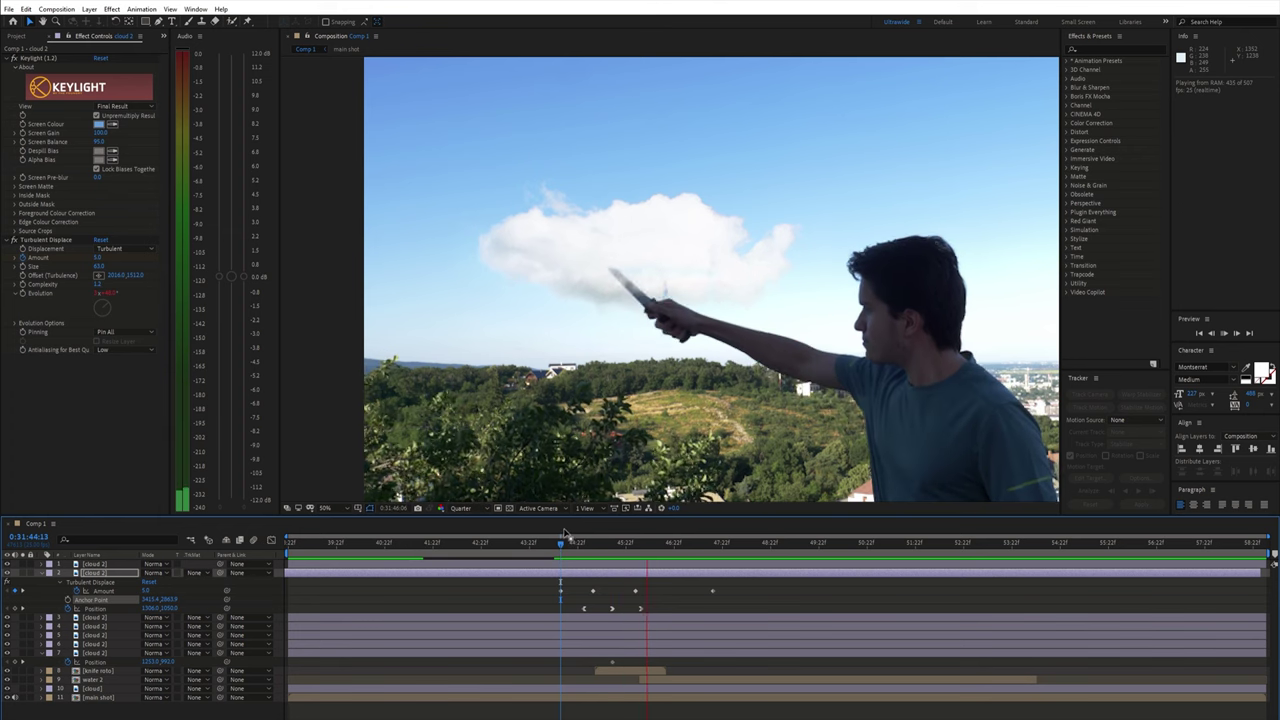
key("space")
key("period")
left_click_drag(543, 343, 549, 359)
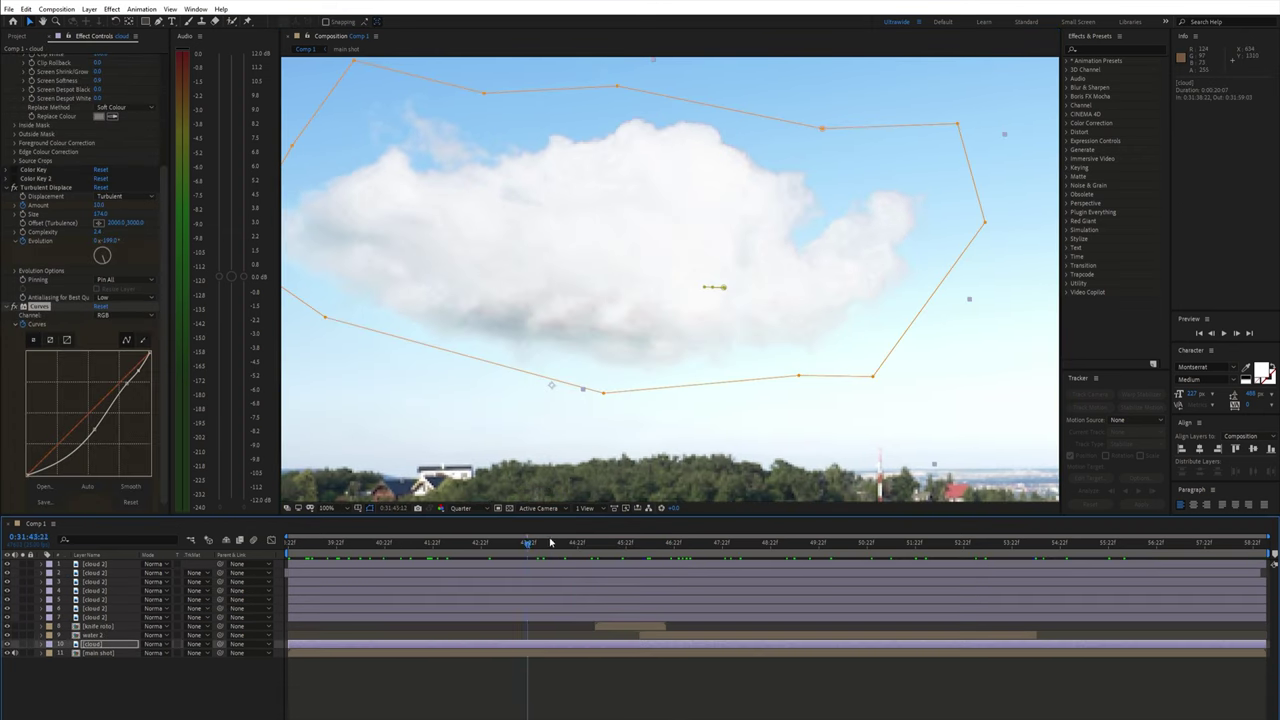
left_click_drag(675, 545, 867, 550)
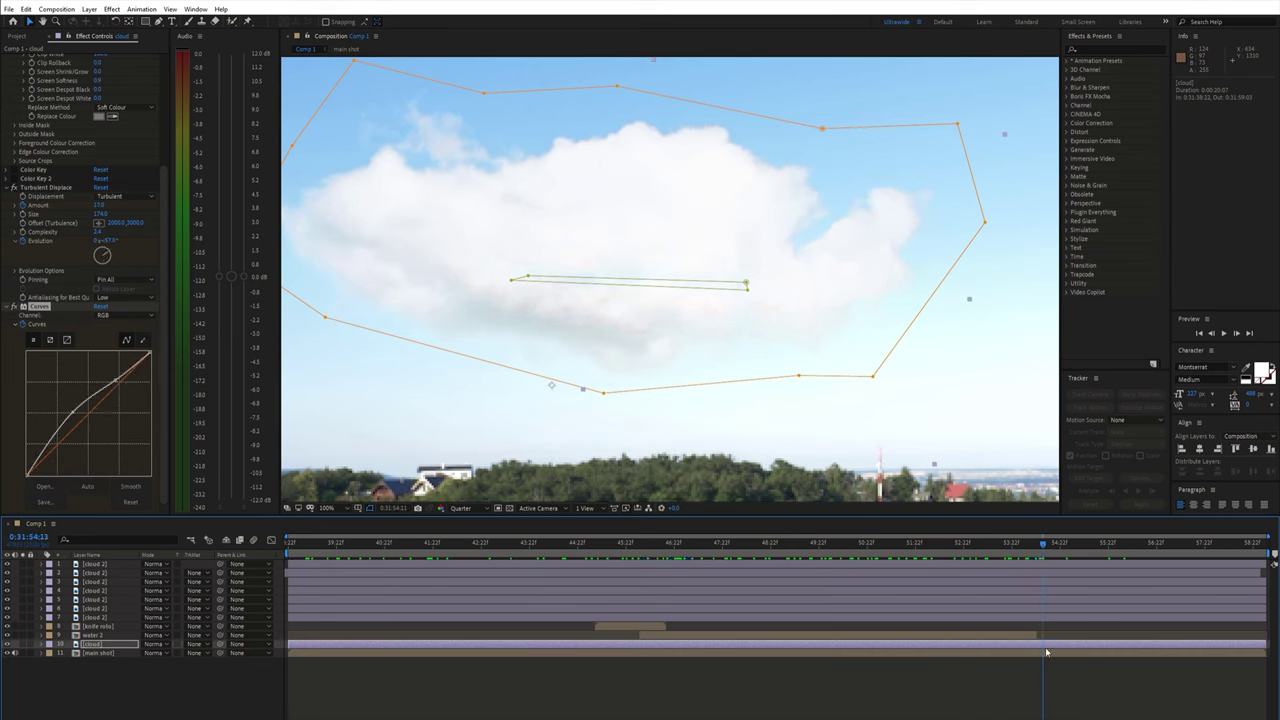
Apply Curves to the cloud layer and bow the RGB curve upward to brighten it.
key("ctrl+space")
type("curve")
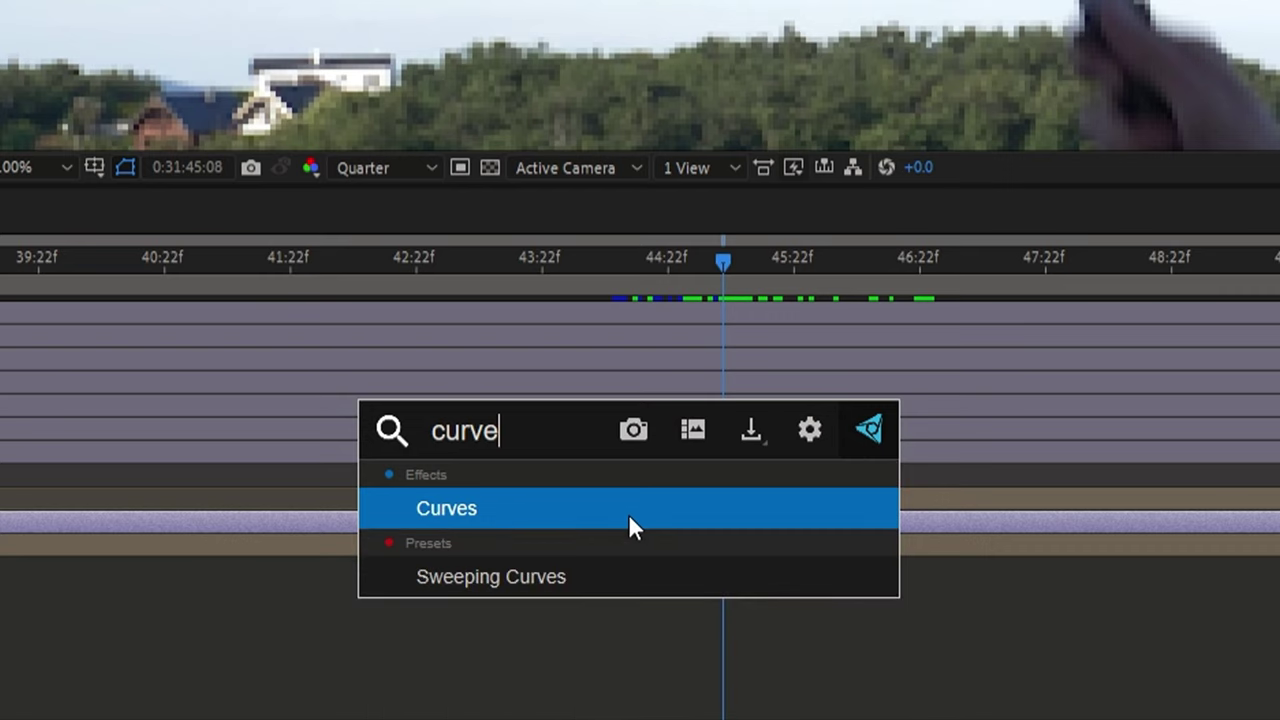
key("Return")
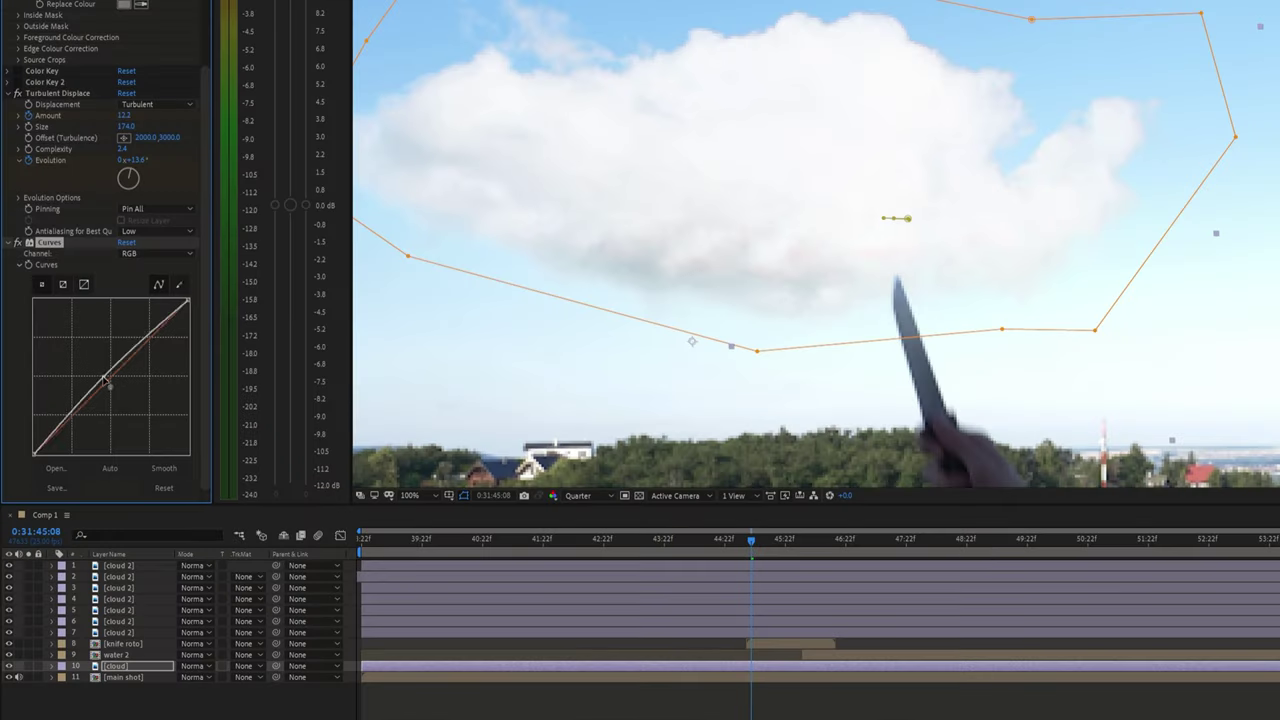
left_click_drag(154, 362, 130, 388)
key("space")
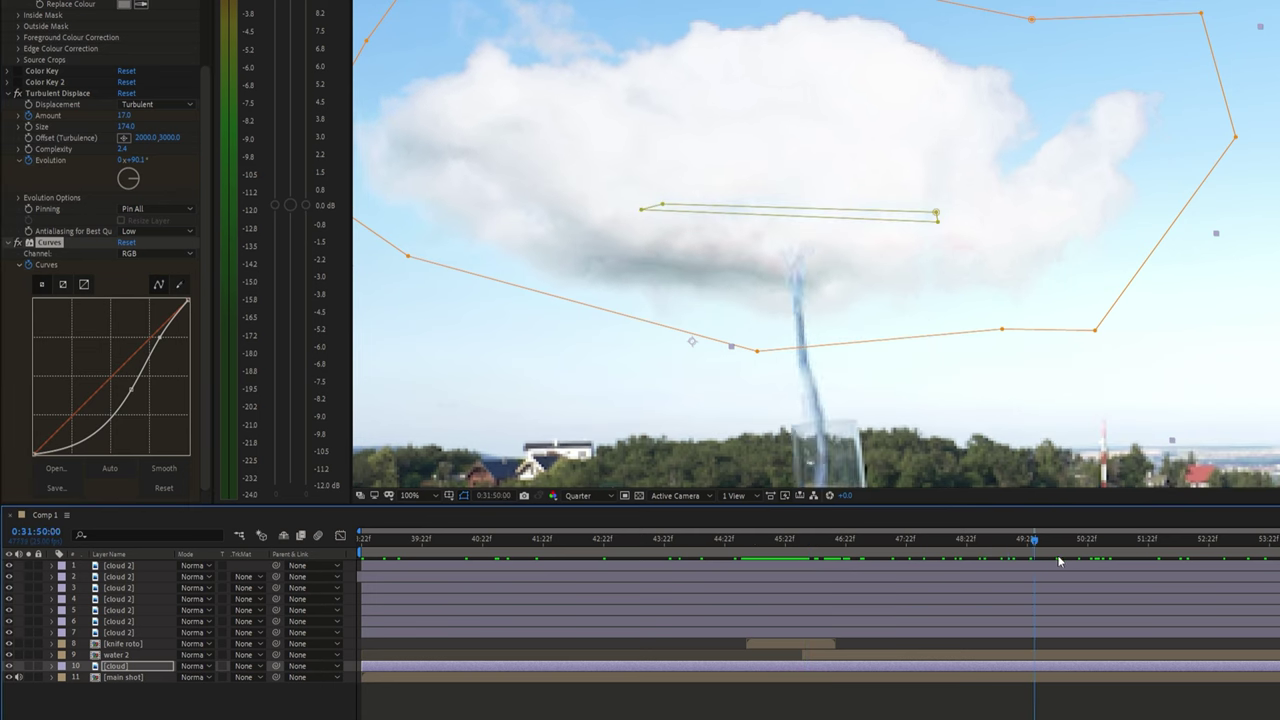
left_click_drag(131, 389, 120, 386)
left_click_drag(150, 342, 140, 332)
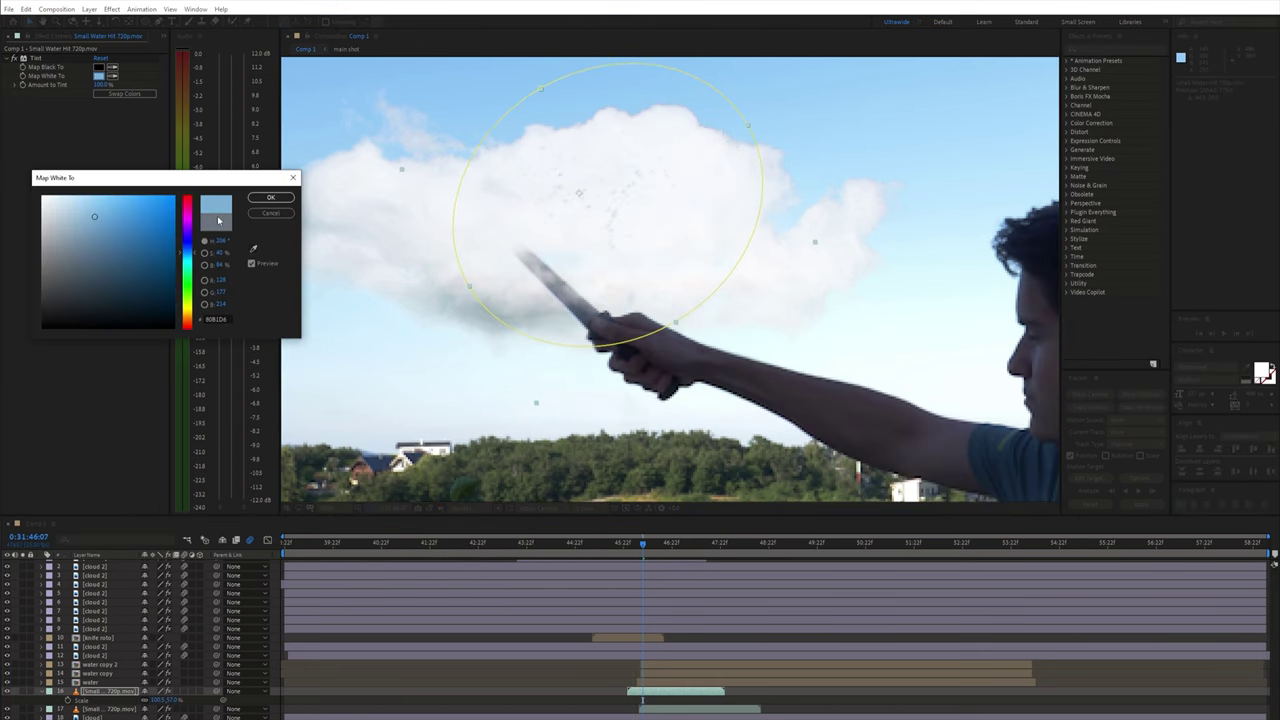
Confirm the light blue Tint on the splash footage and preview from 43:14.
left_click(254, 198)
key("space")
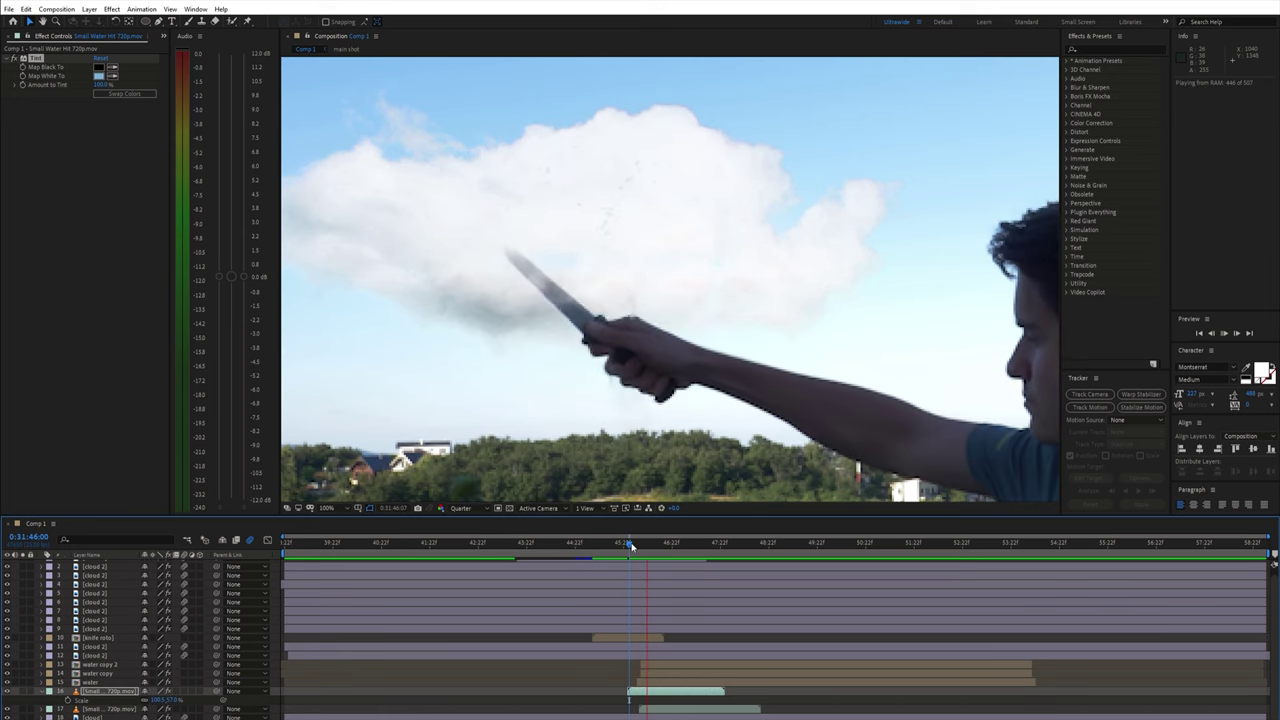
left_click_drag(631, 545, 610, 546)
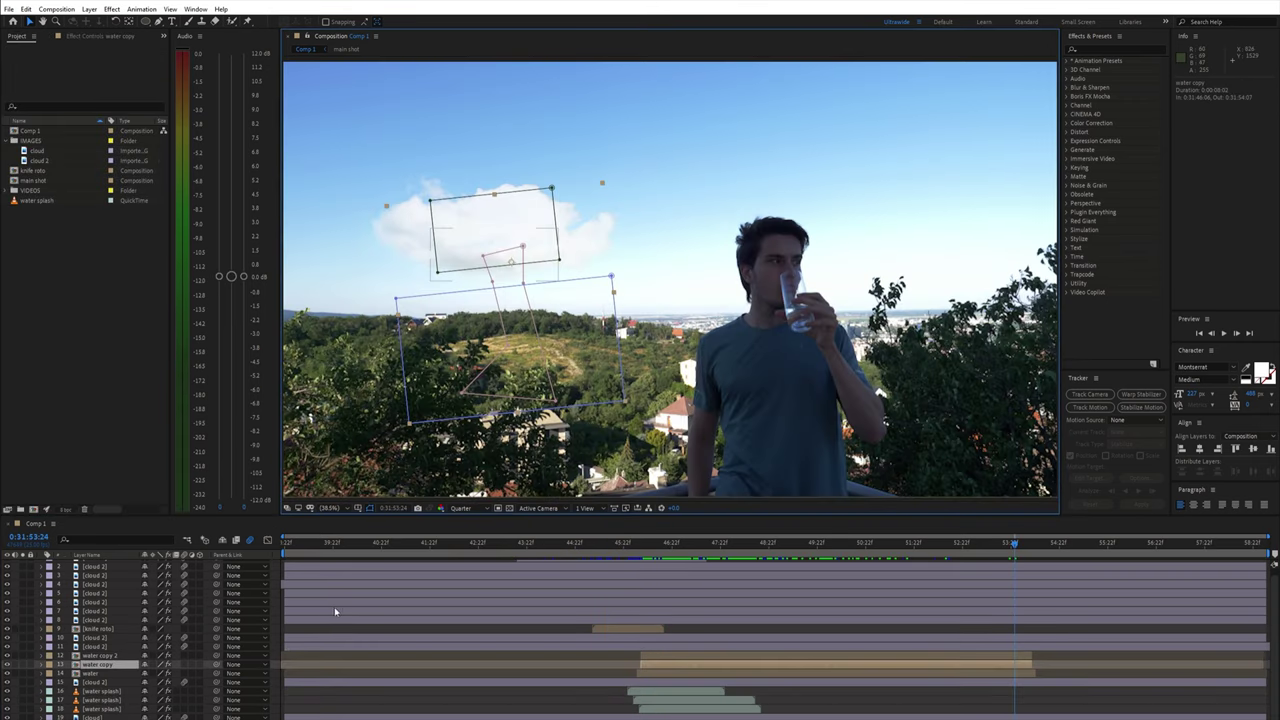
Select every layer and pre-compose them all into Pre-comp 1.
key("ctrl+a")
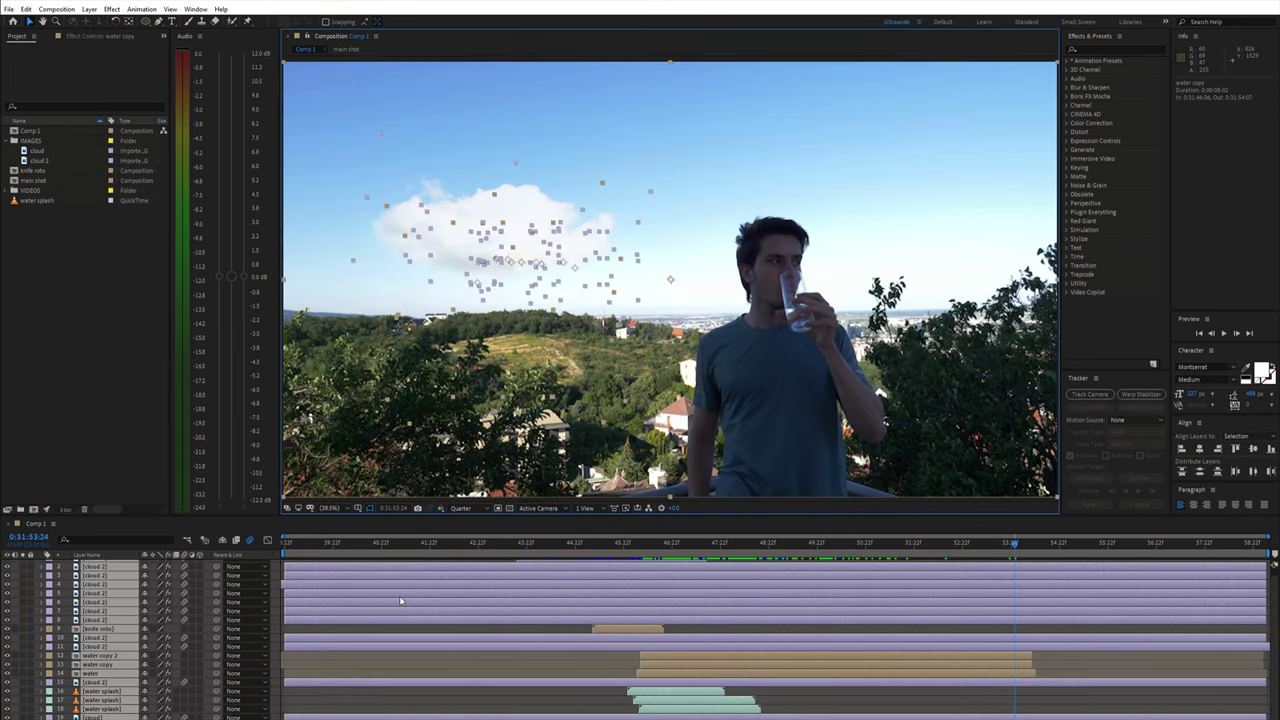
right_click(90, 586)
left_click(122, 525)
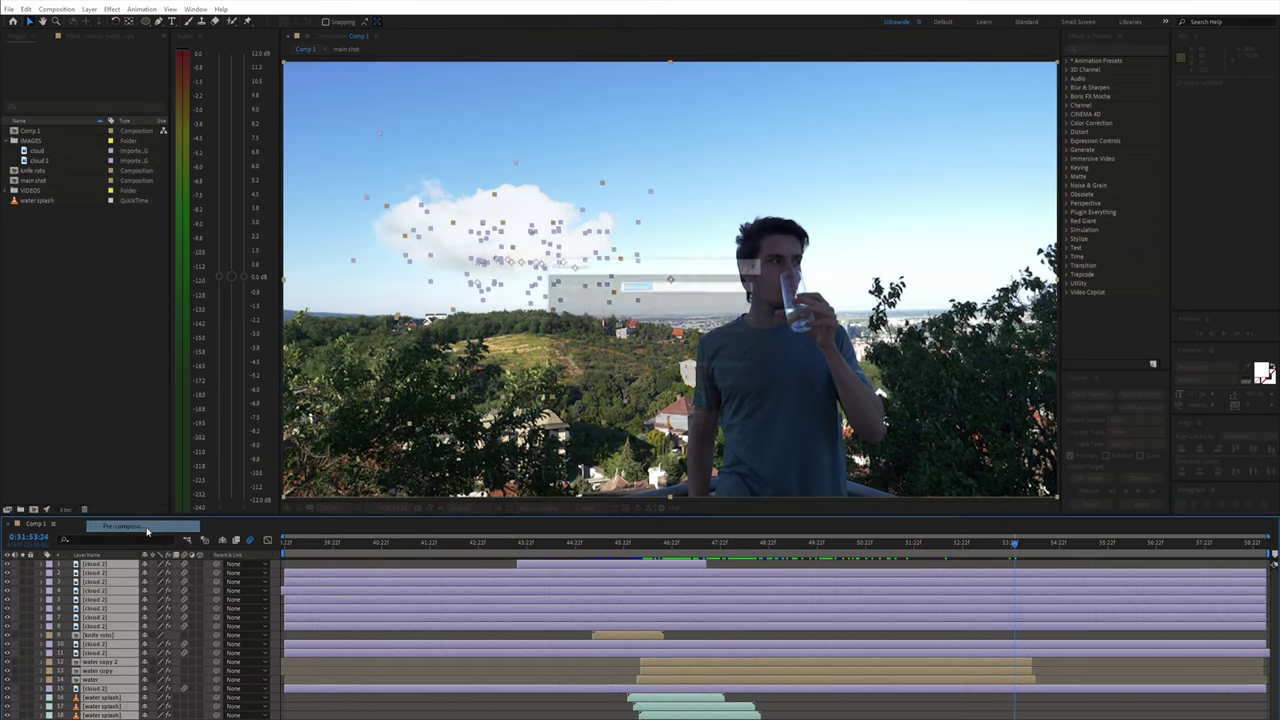
key("Return")
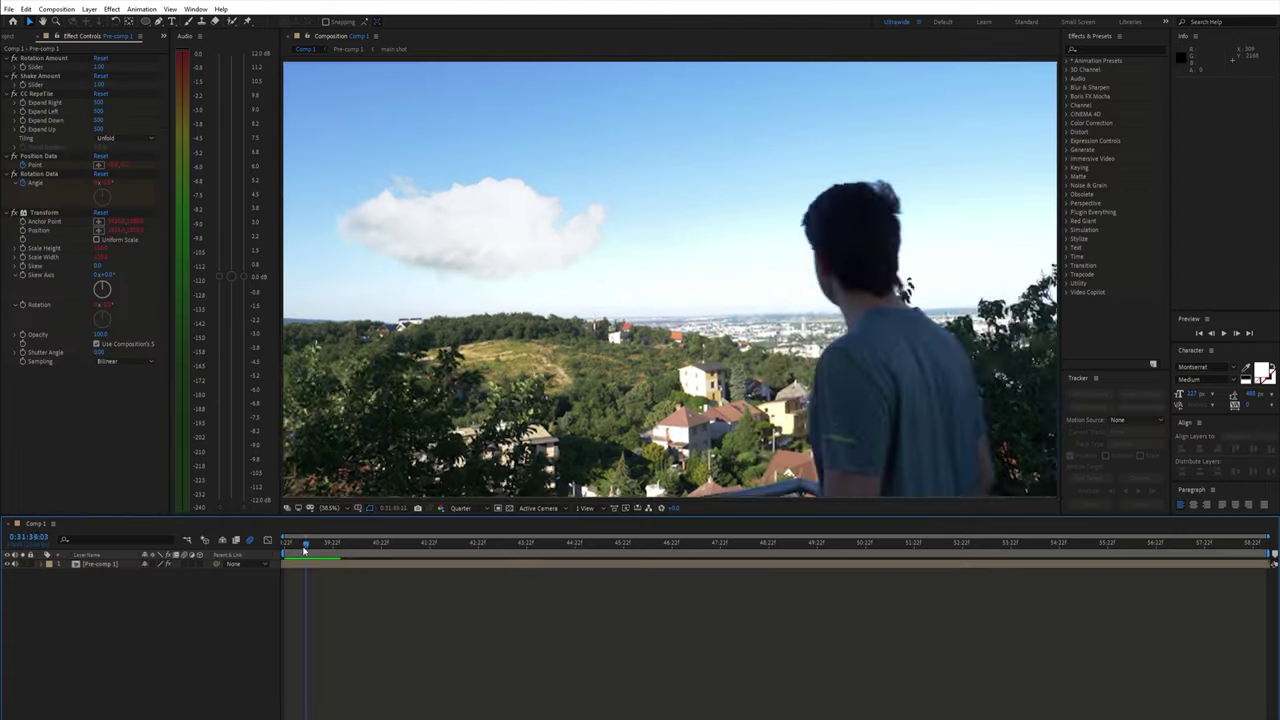